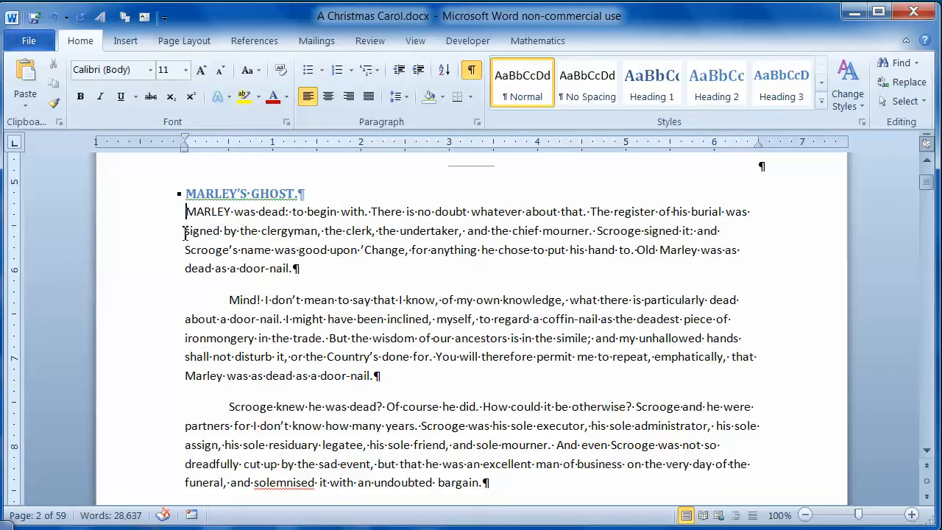
Change the font of "signed by the clergyman, the clerk, the undertaker," in the first paragraph to Comic Sans MS
drag(189, 234, 465, 234)
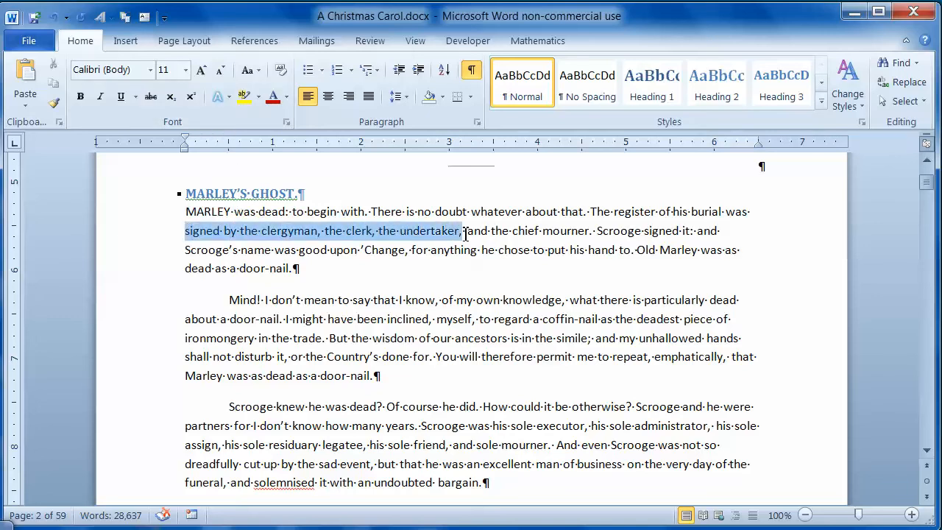
click(151, 70)
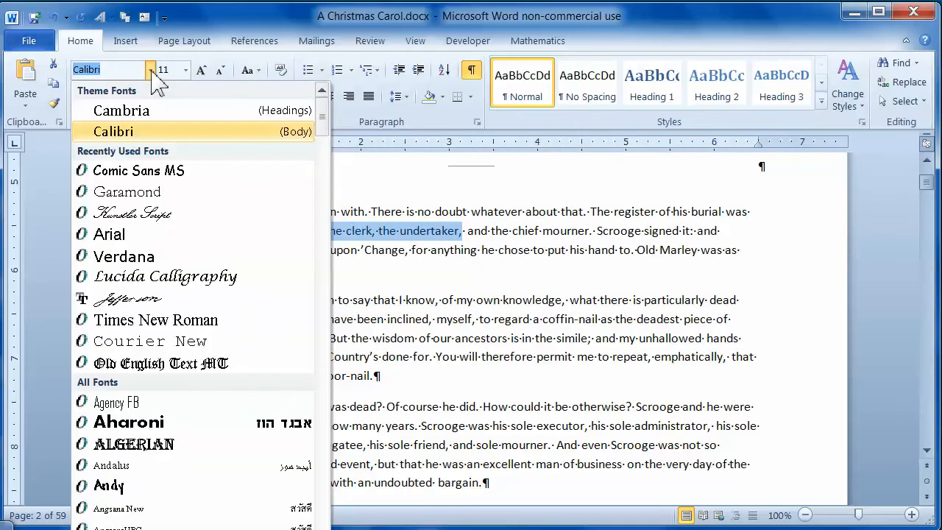
click(145, 173)
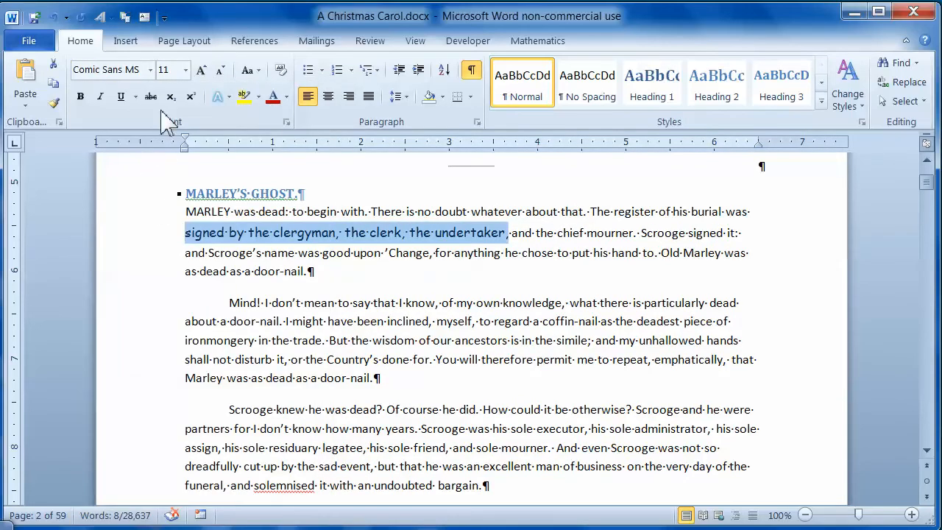
Change the selected phrase's font to Verdana
click(151, 69)
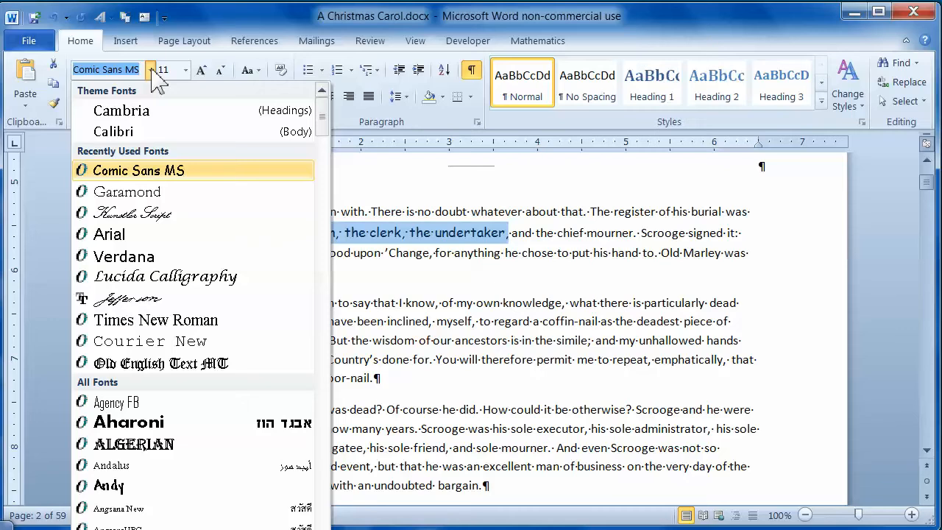
text(Verdana)
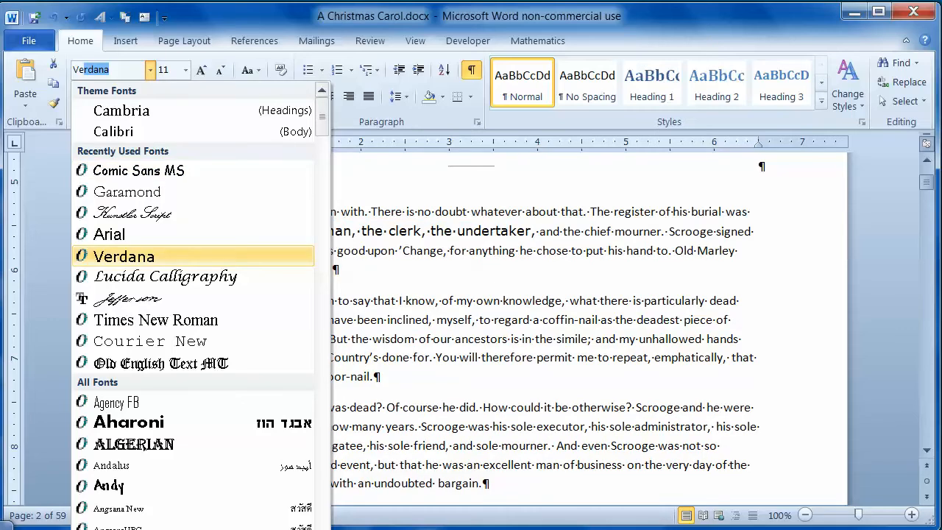
key(Return)
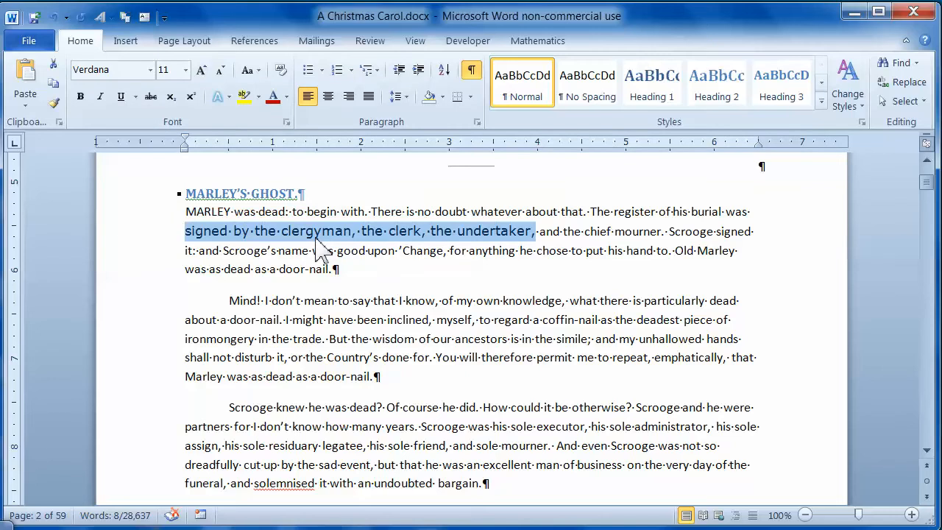
Apply font size 12 to the selected phrase and replace it with the unlisted size 13
click(186, 70)
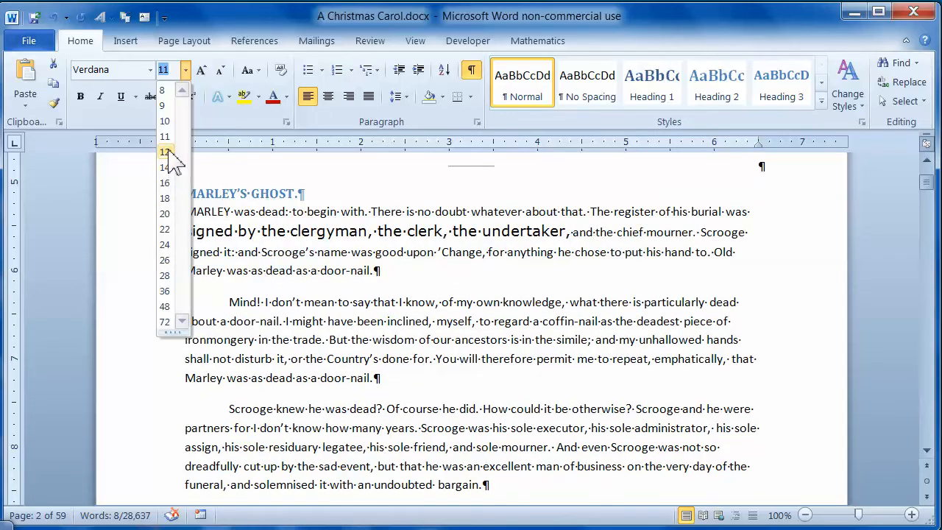
click(166, 152)
text(13)
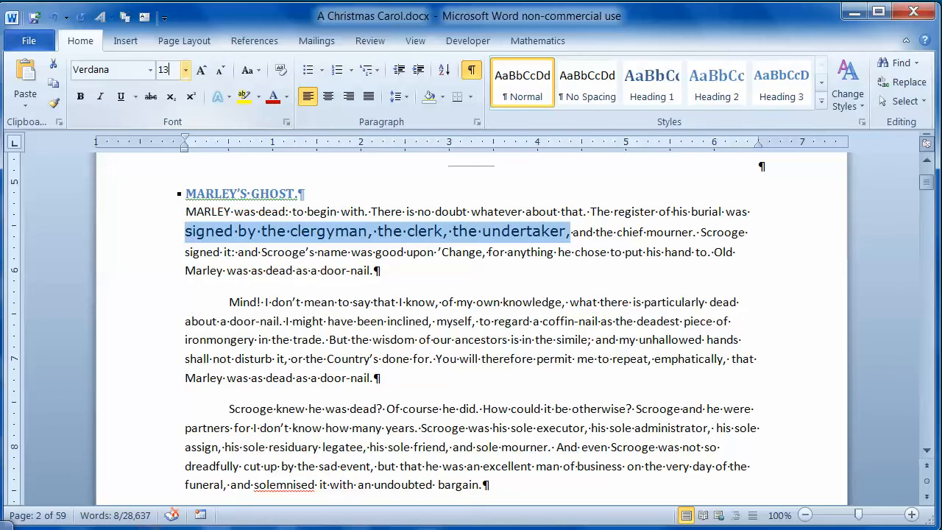
key(Return)
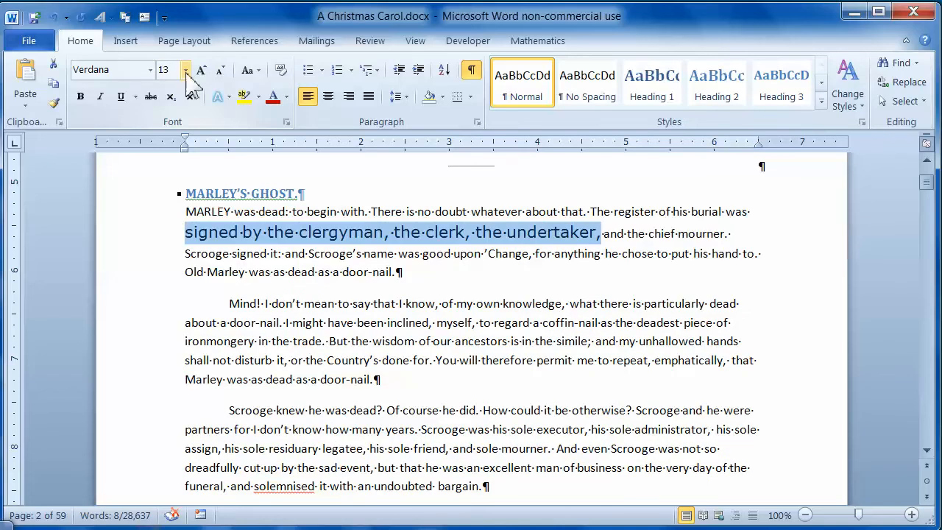
Set the selected phrase to font size 10 and return its font to the Calibri body theme font
click(185, 70)
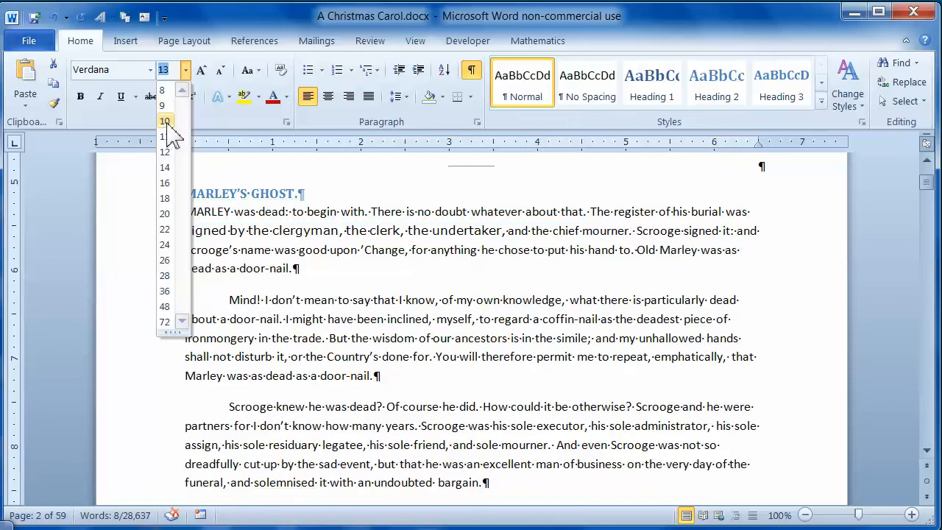
click(169, 122)
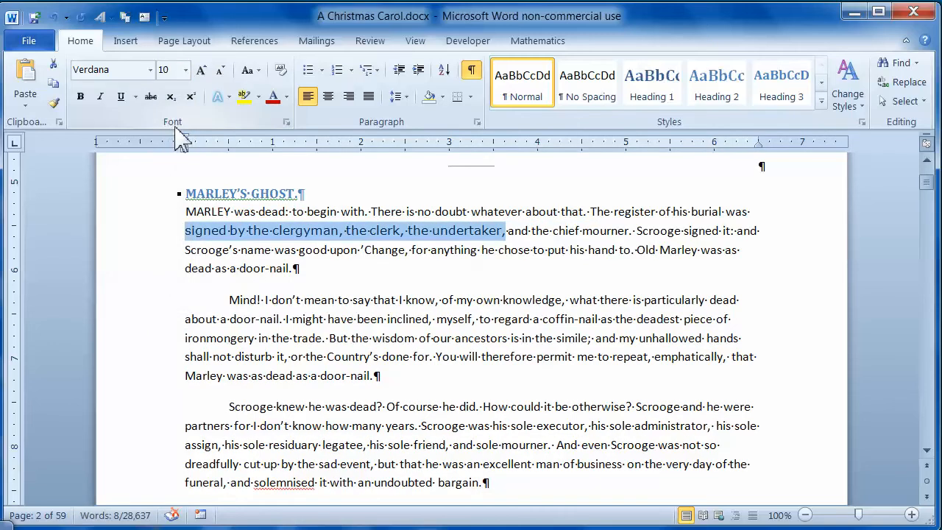
click(151, 70)
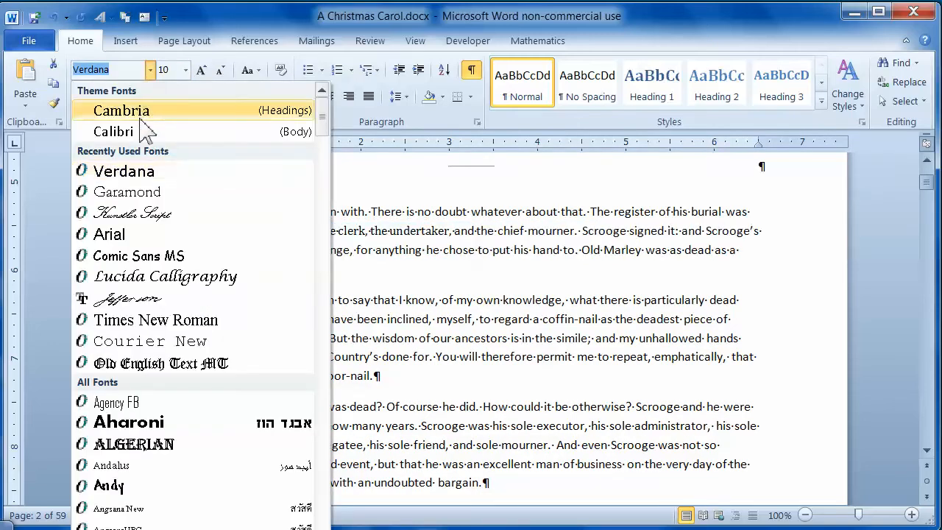
click(144, 133)
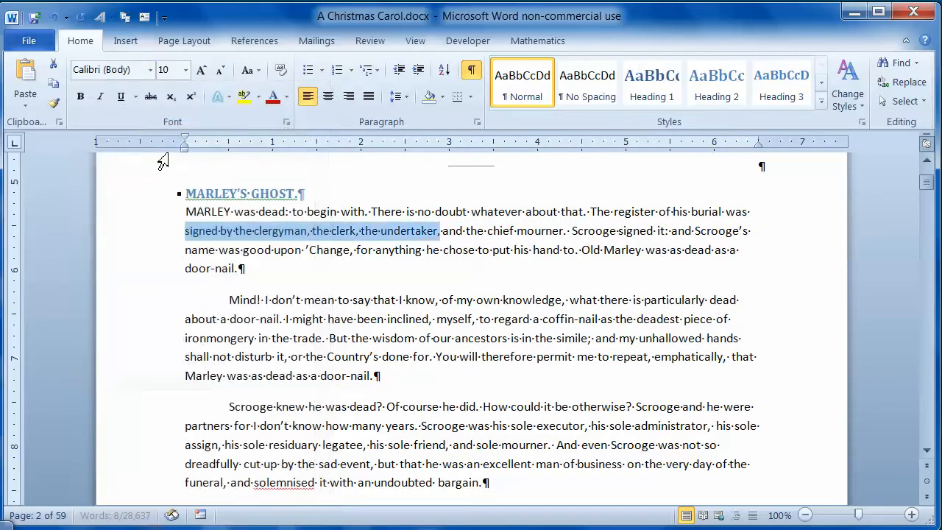
Select the whole first paragraph under MARLEY'S GHOST and enlarge its font by three increments with Grow Font
click(374, 214)
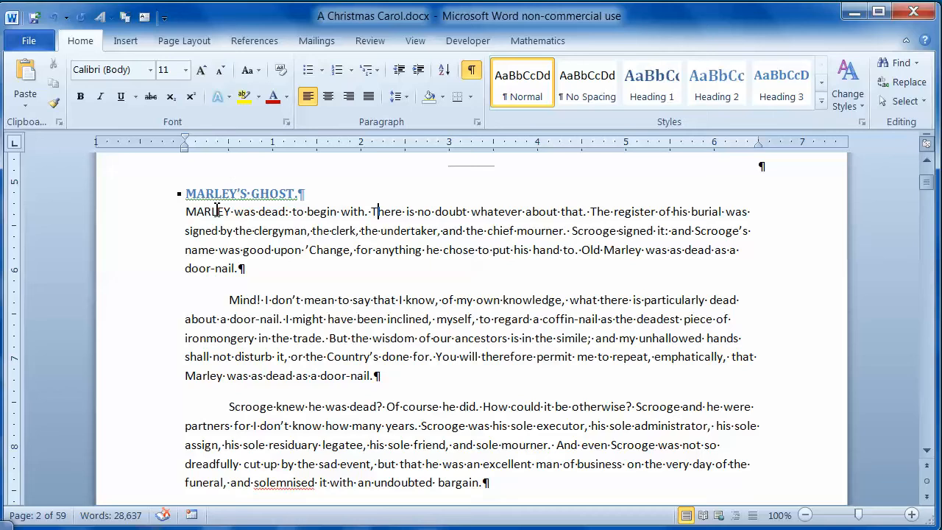
drag(197, 220, 248, 267)
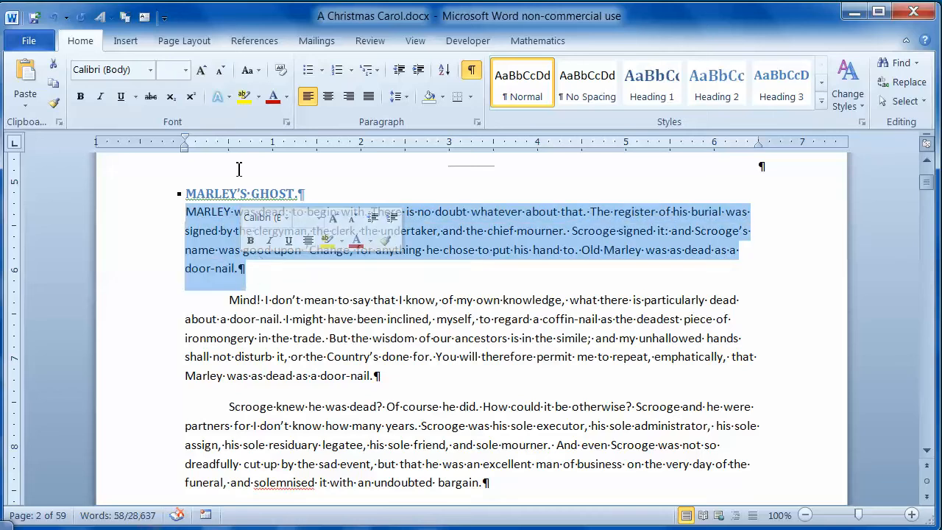
click(201, 71)
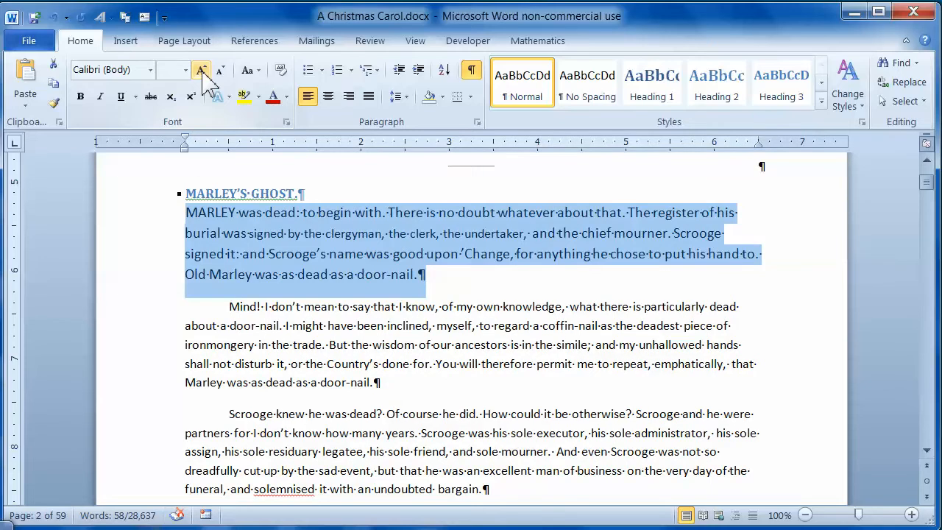
click(201, 71)
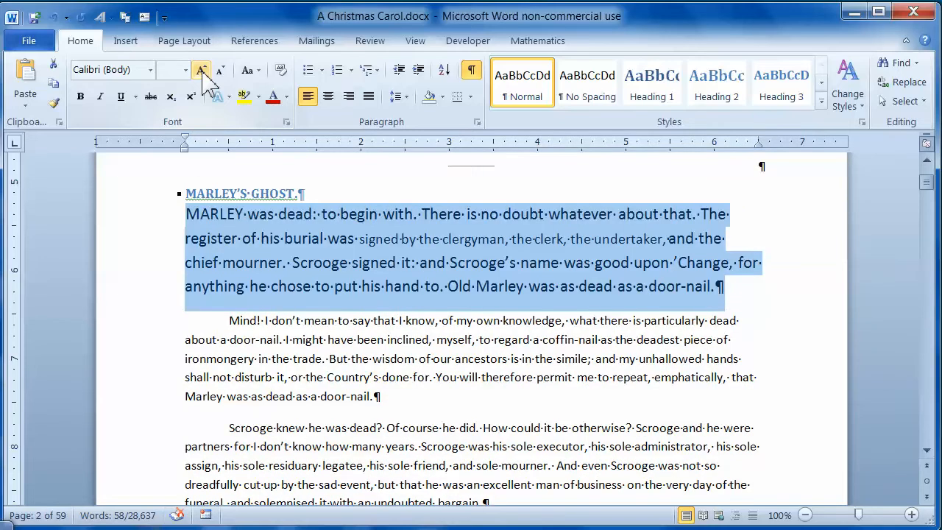
click(202, 71)
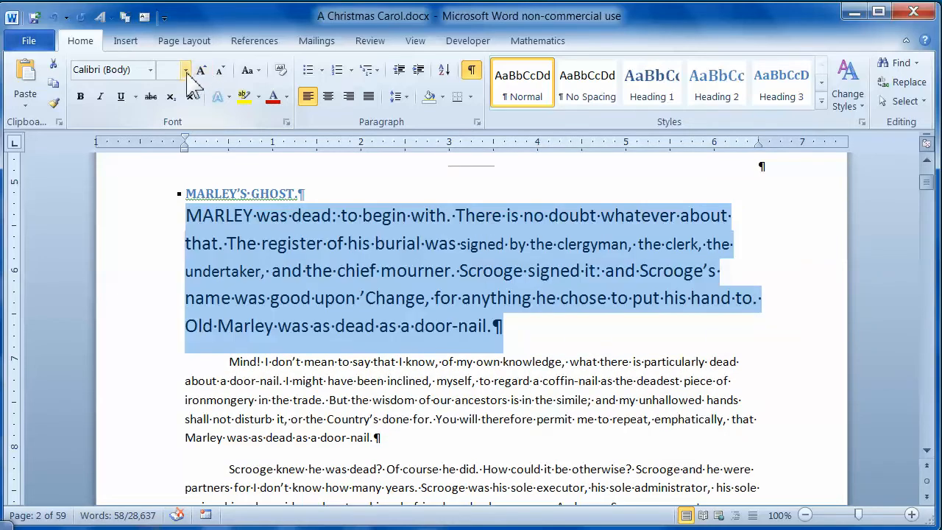
Give the whole first paragraph a uniform font size of 10
click(186, 70)
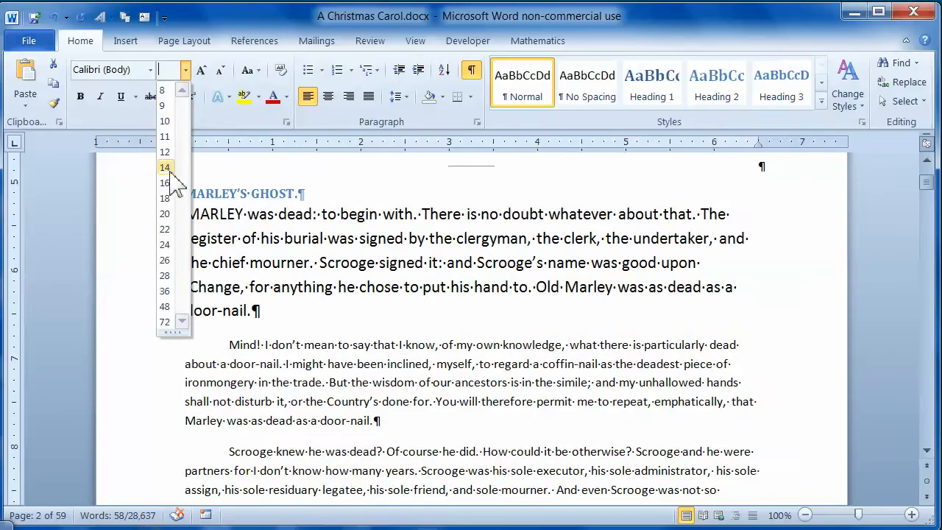
click(200, 70)
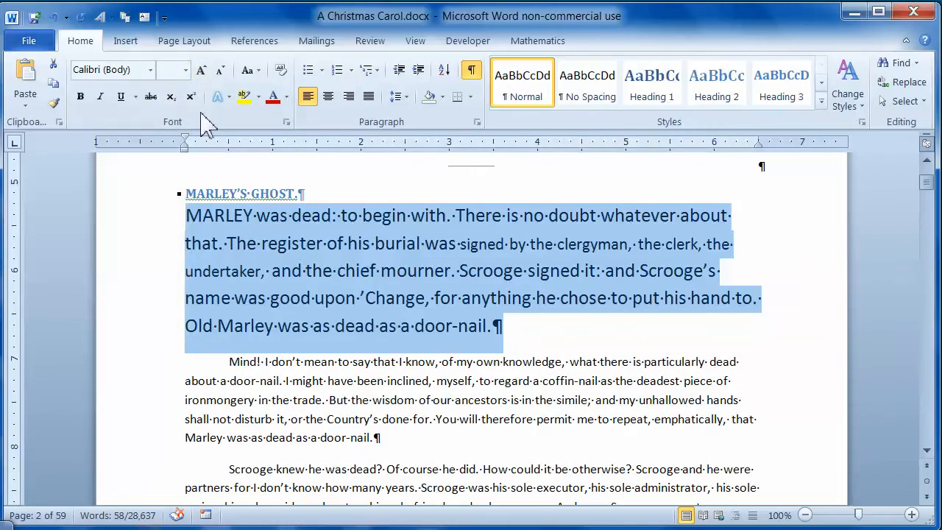
click(185, 70)
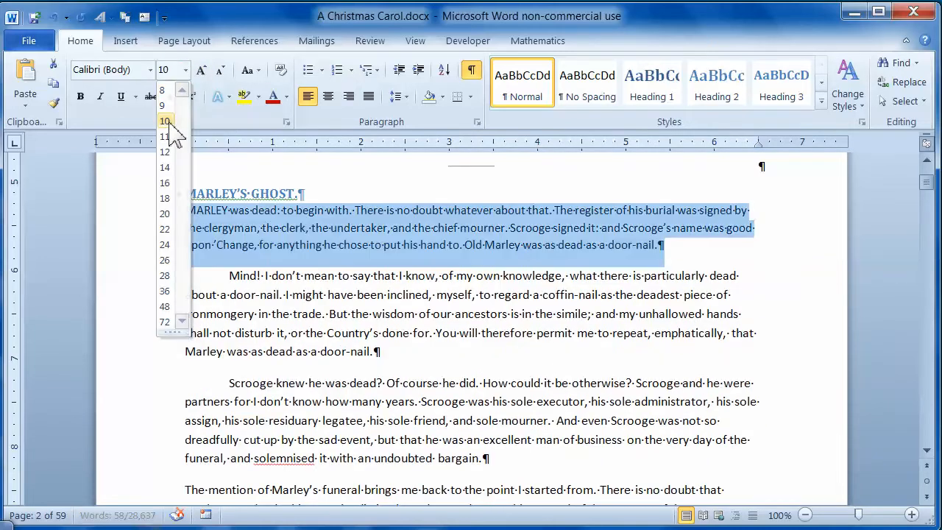
click(169, 122)
Enlarge the first paragraph's text increment by increment with Grow Font up to size 18
click(202, 71)
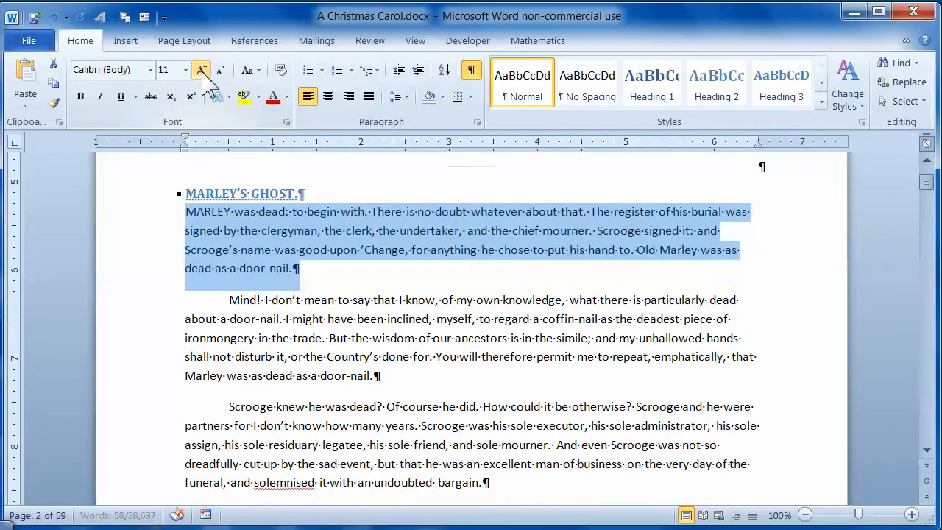
click(202, 71)
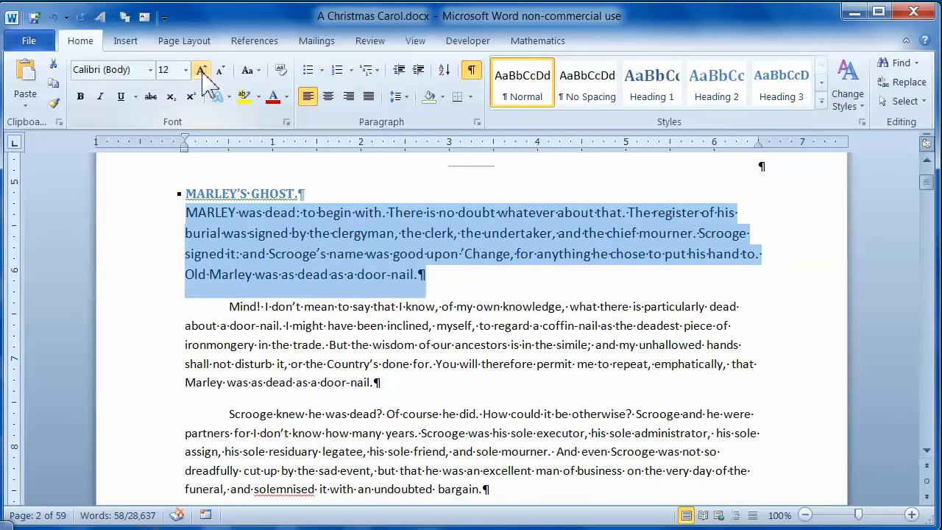
click(203, 72)
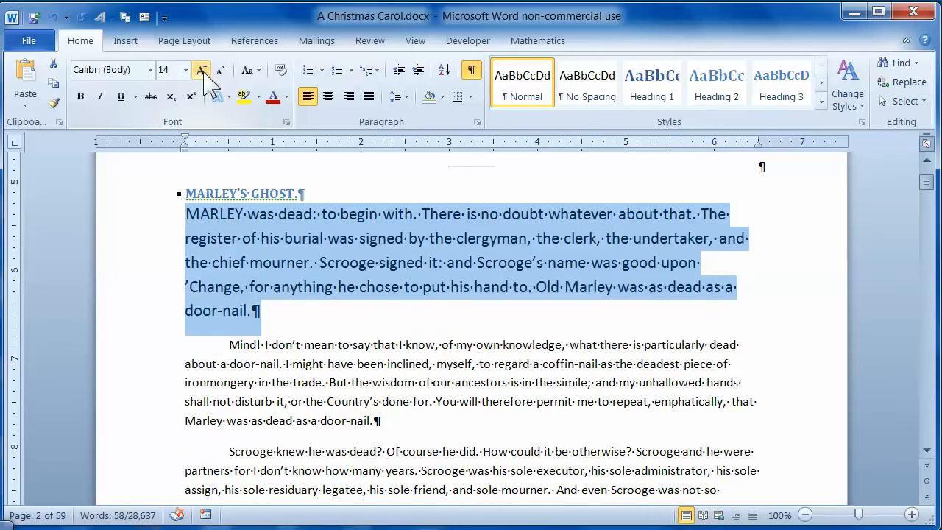
click(203, 72)
click(203, 71)
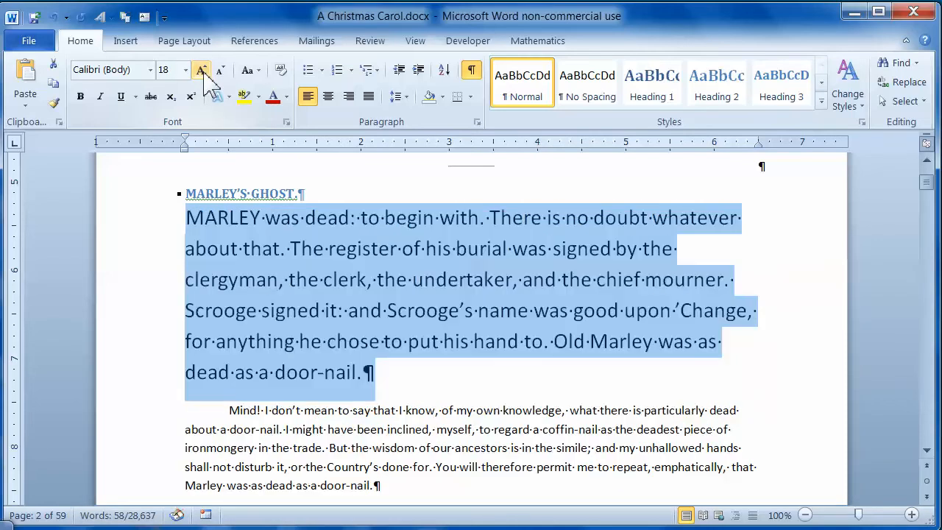
Reduce the first paragraph's text increment by increment with Shrink Font down to size 10
click(222, 70)
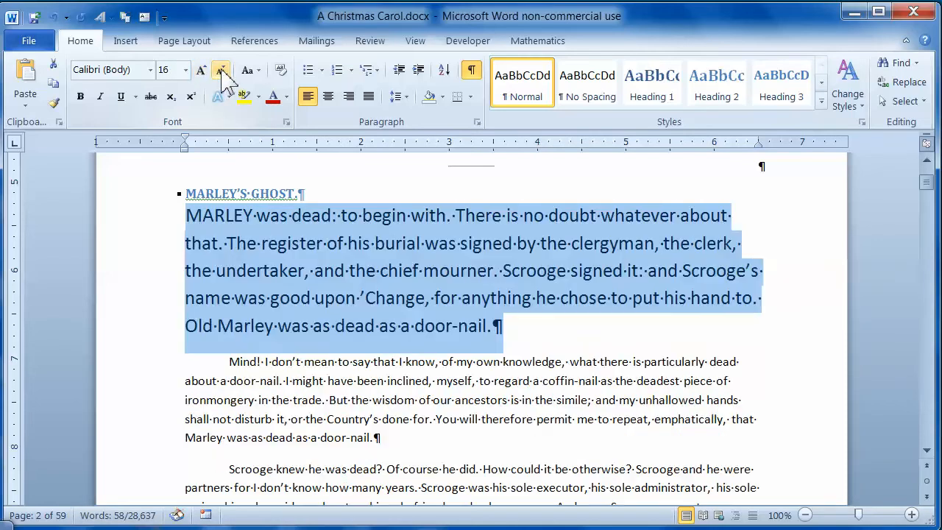
click(221, 71)
click(221, 71)
click(222, 71)
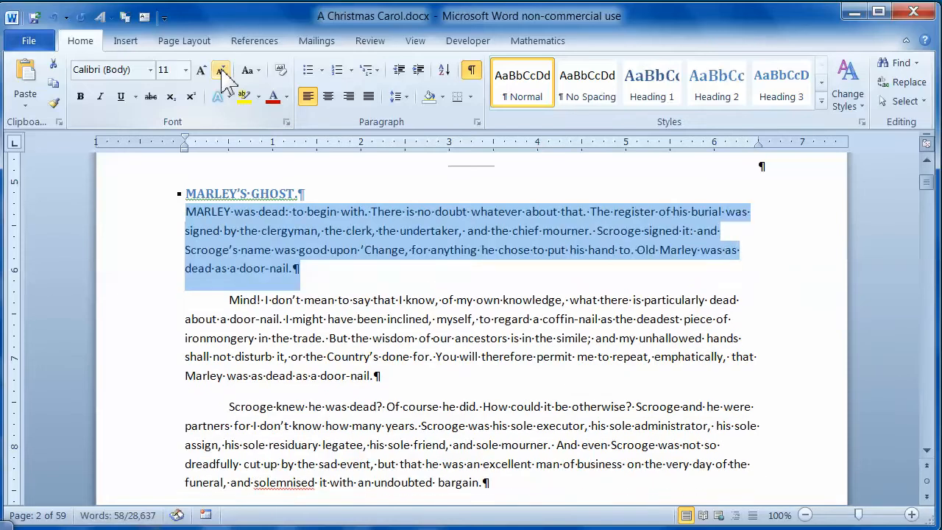
click(221, 71)
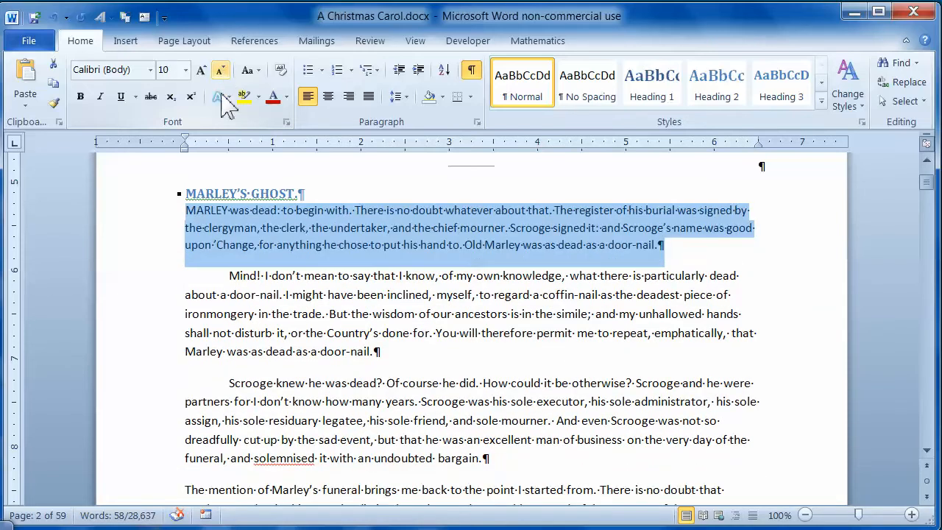
Reselect the first paragraph under MARLEY'S GHOST and set its font size to 11
click(269, 294)
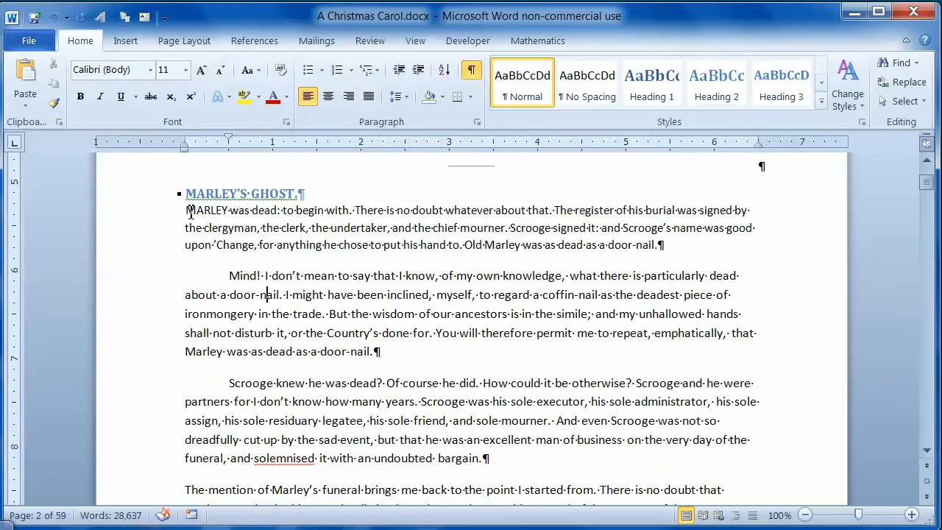
drag(186, 212, 723, 248)
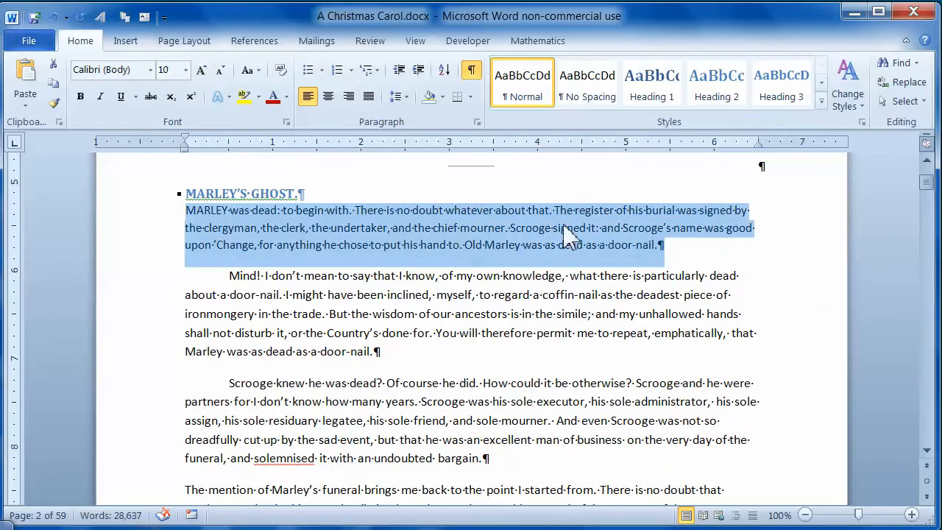
click(186, 70)
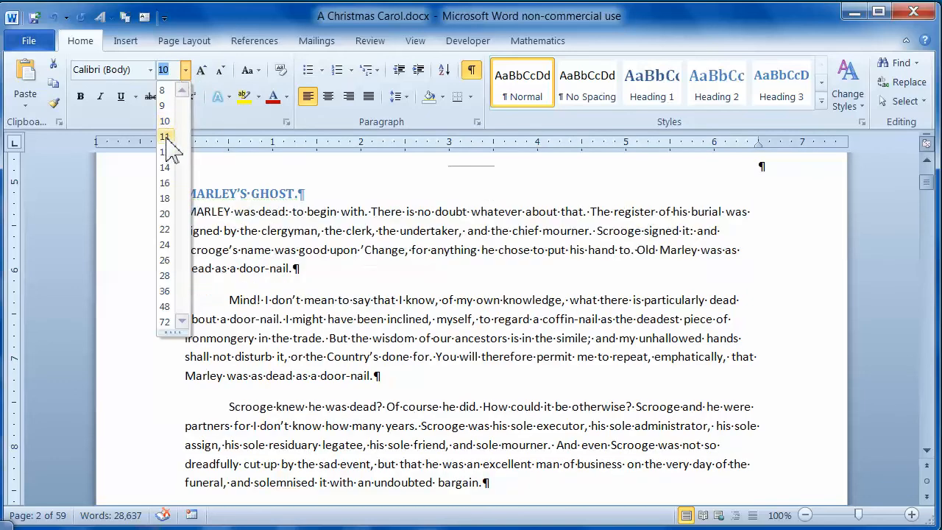
click(170, 148)
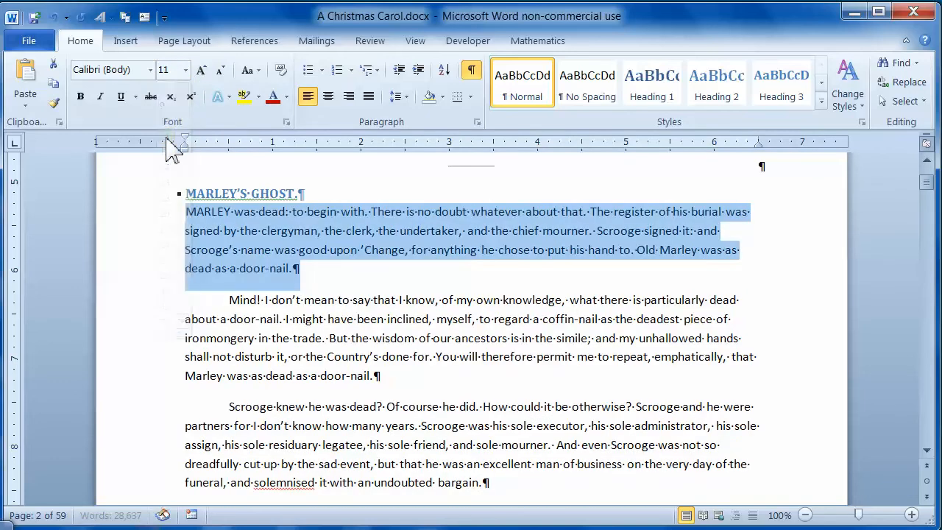
Try the lowercase option on the selected first paragraph and undo it
click(259, 71)
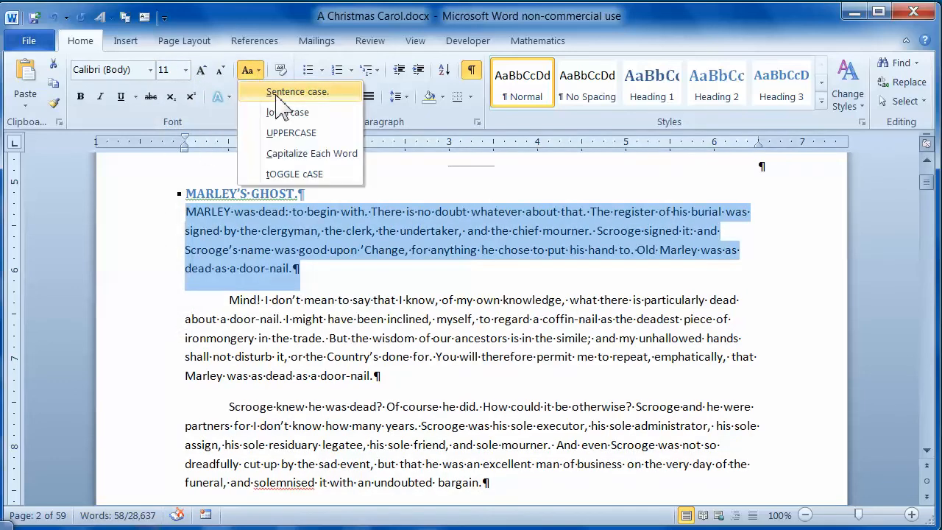
key(Escape)
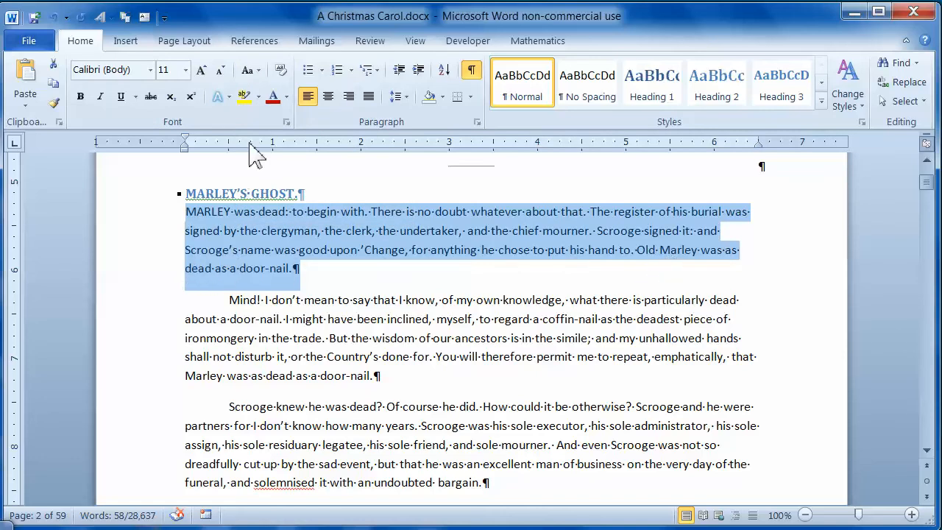
click(257, 70)
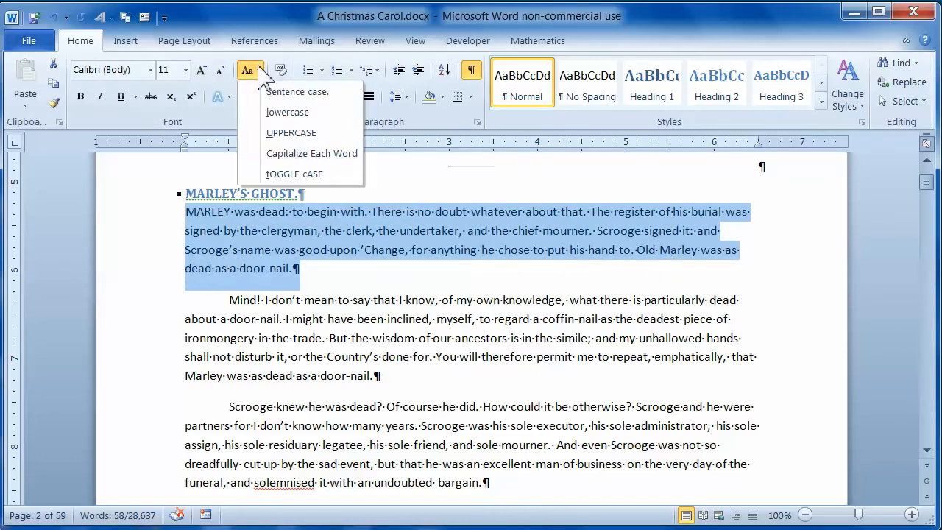
click(285, 116)
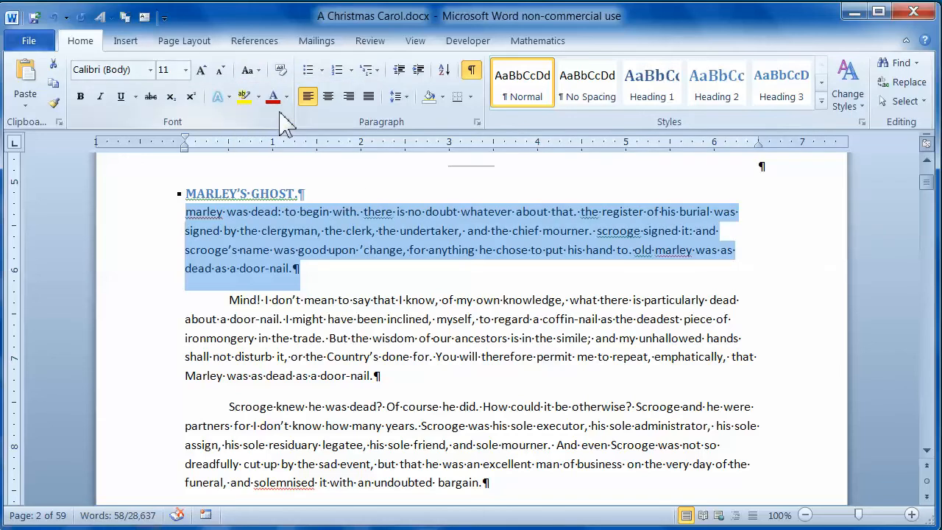
click(53, 16)
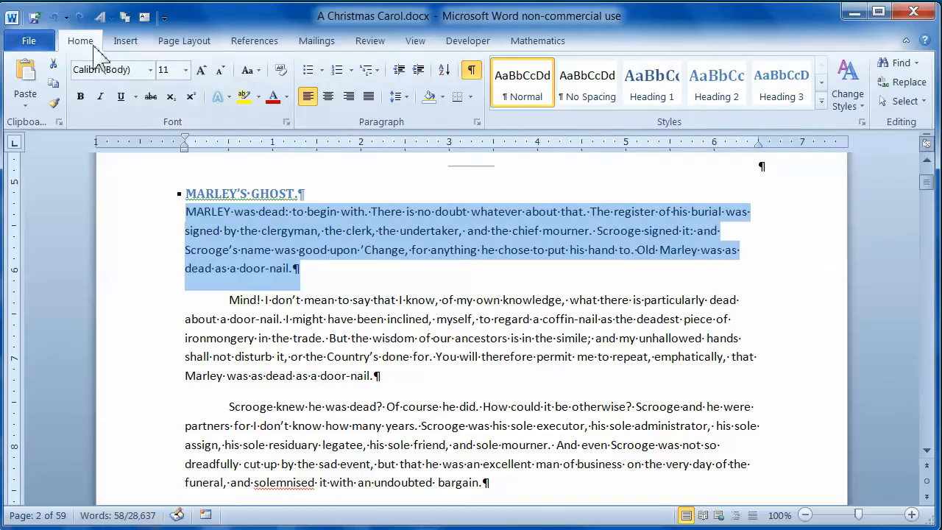
Try the UPPERCASE and Capitalize Each Word options on the first paragraph, undoing each one
click(260, 69)
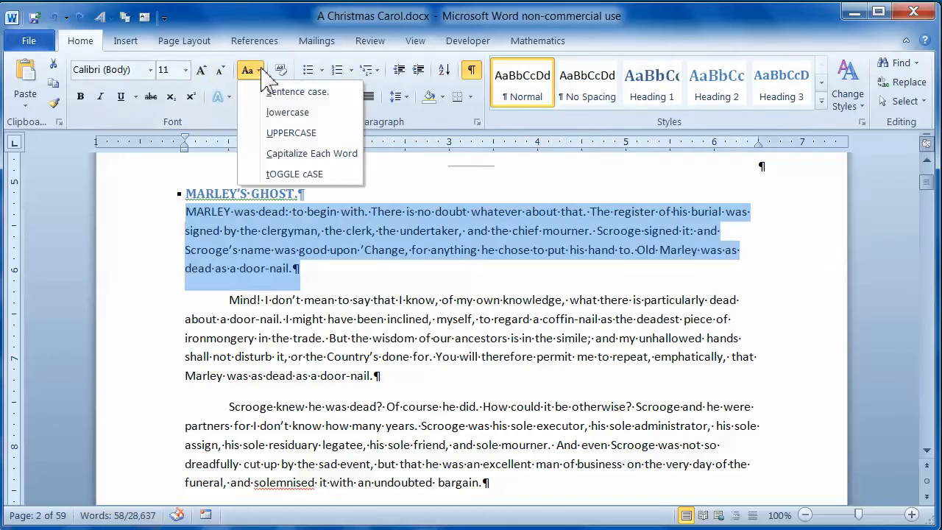
click(292, 133)
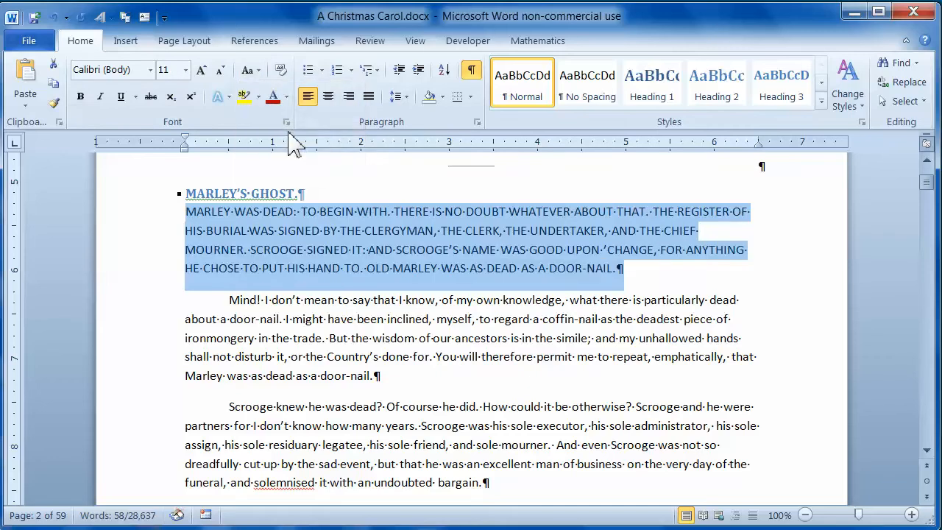
click(53, 16)
click(249, 69)
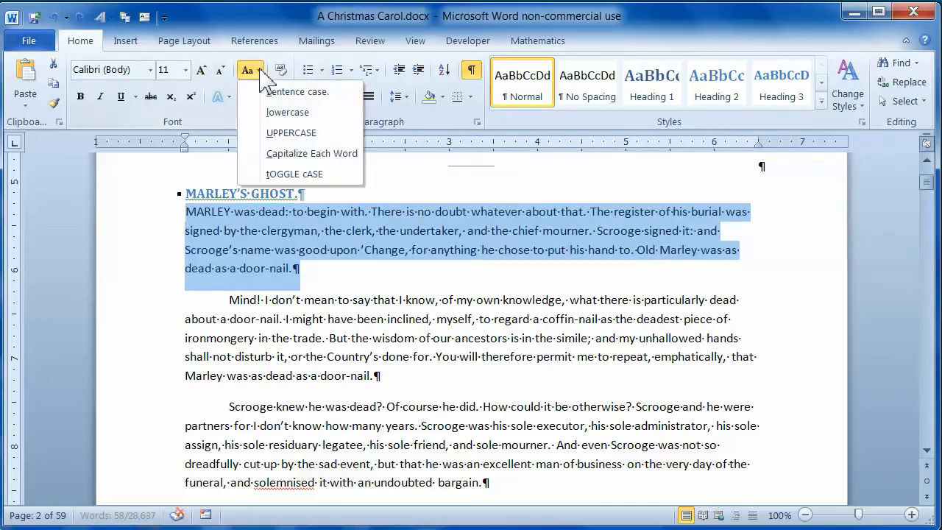
click(293, 153)
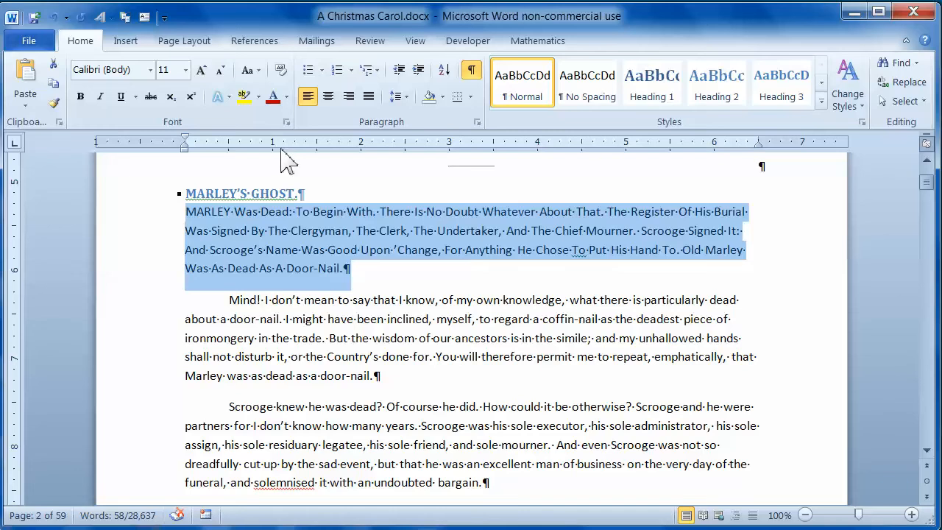
click(55, 18)
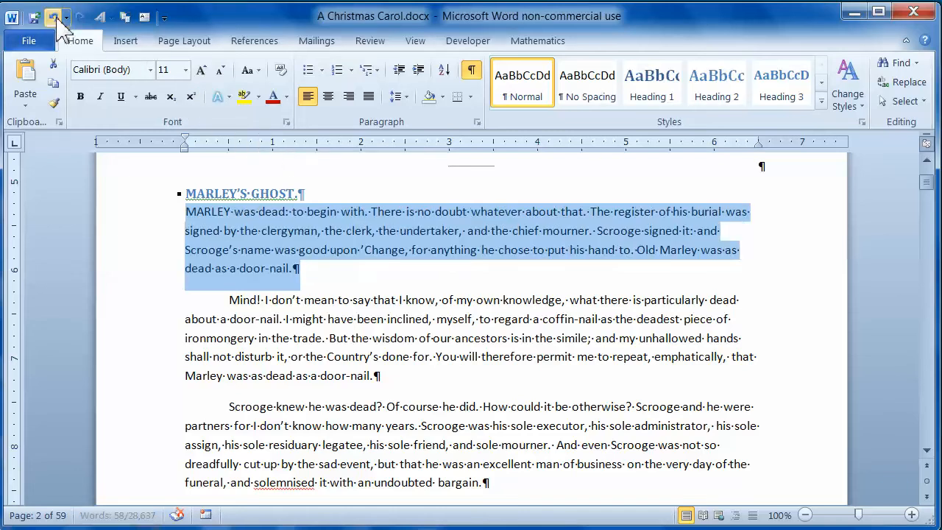
Try the tOGGLE cASE option on the first paragraph and undo it
click(258, 70)
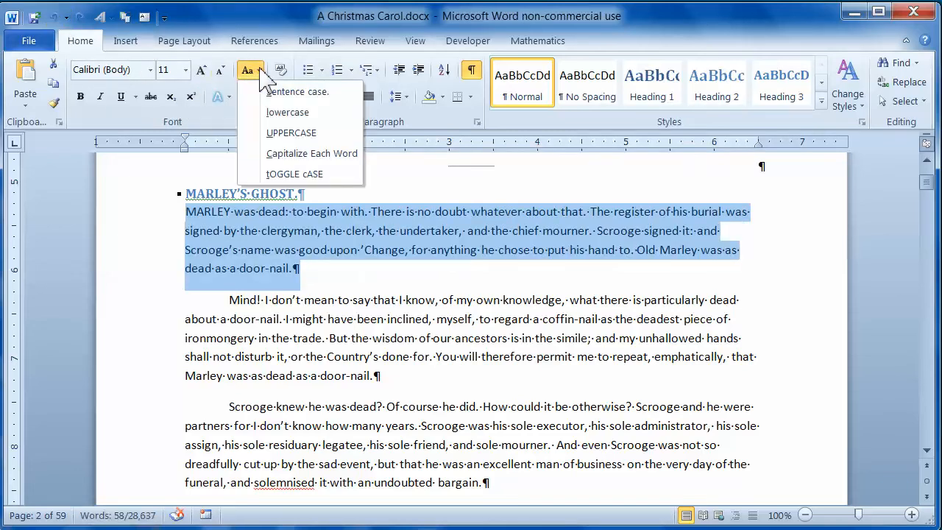
click(294, 173)
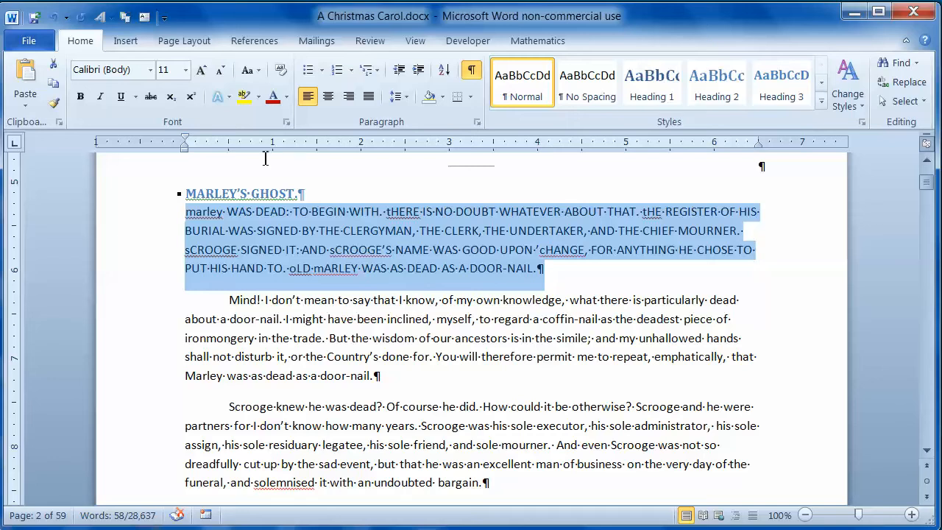
click(53, 17)
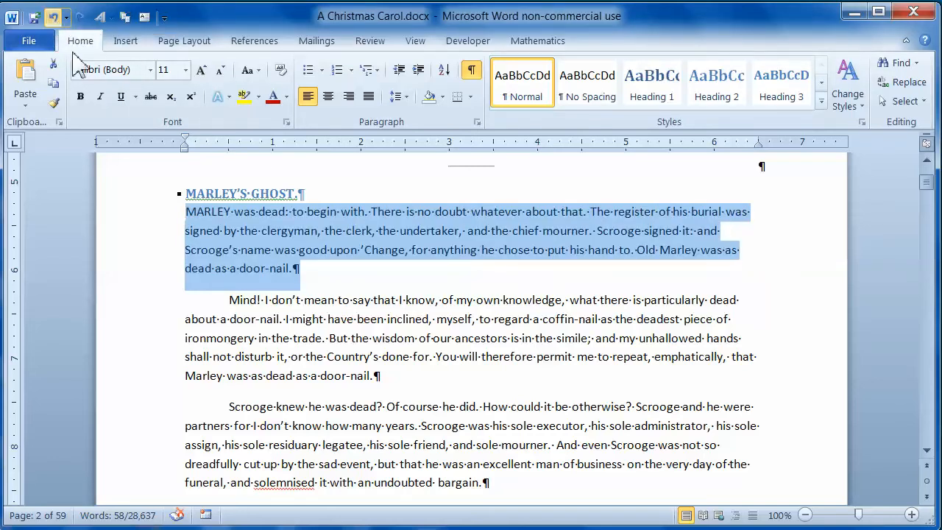
Try bold and italic one at a time on the first paragraph, removing each one
click(80, 97)
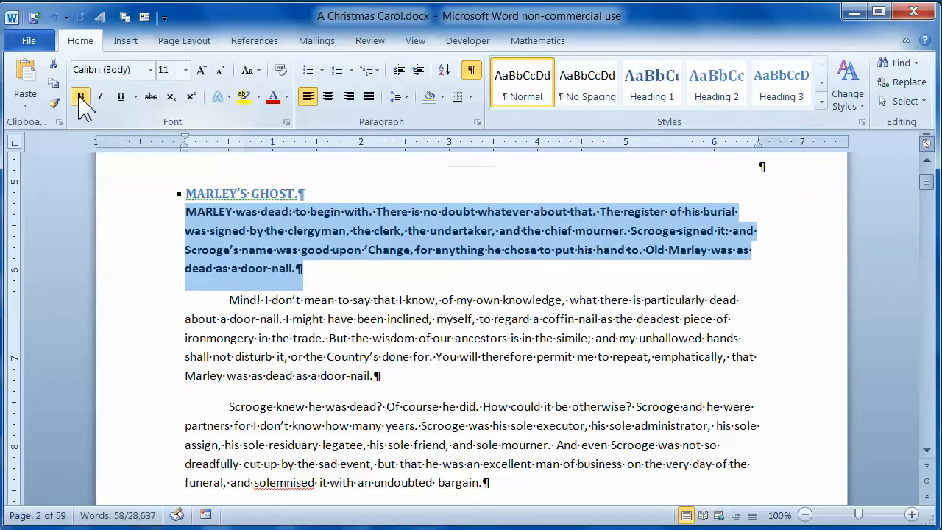
click(80, 101)
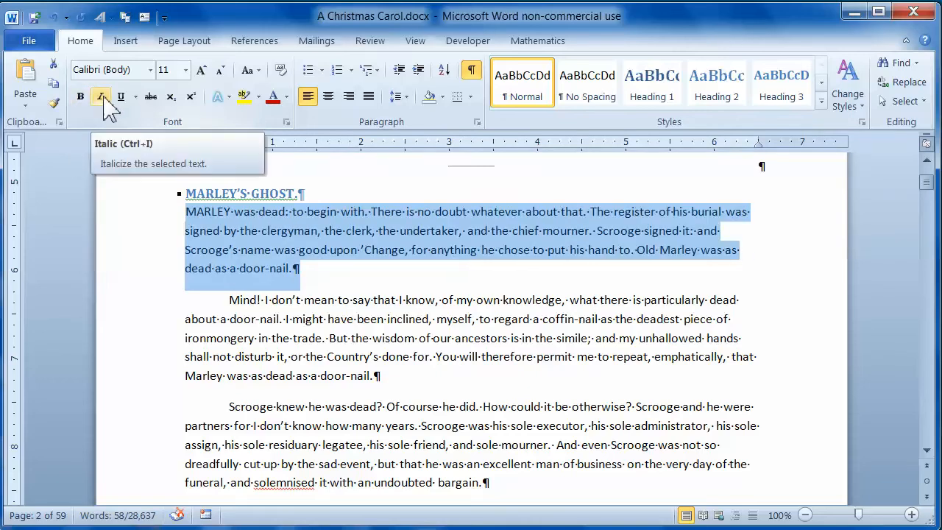
click(102, 98)
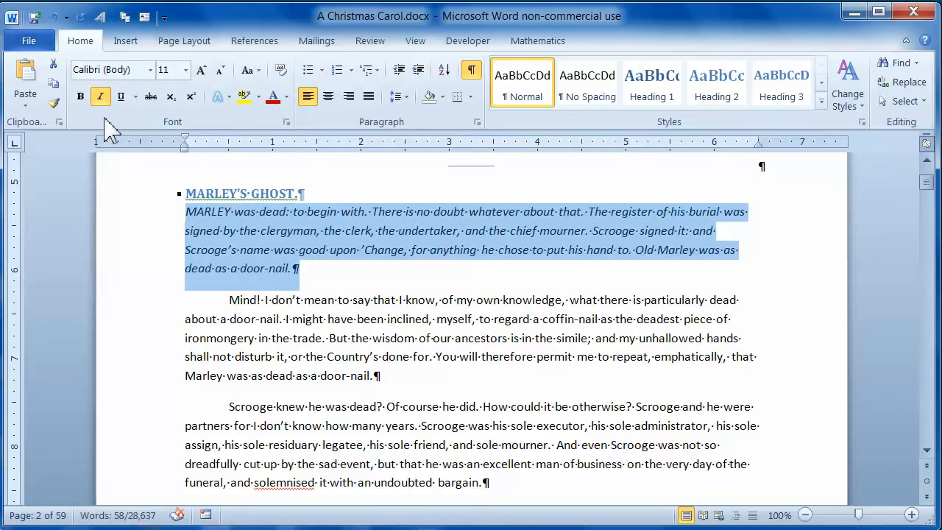
click(101, 98)
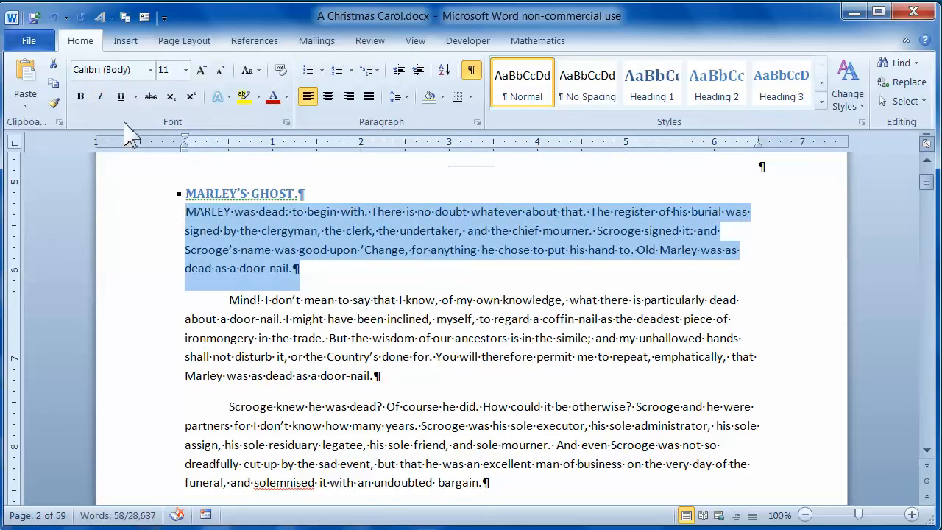
Try underlining, including a look through the underline styles, and strikethrough on the first paragraph, removing each one
click(122, 96)
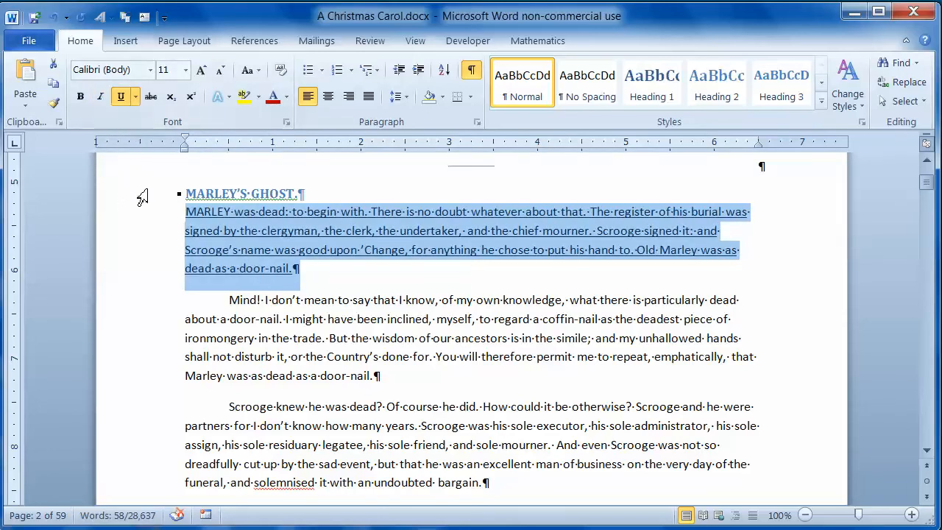
click(120, 96)
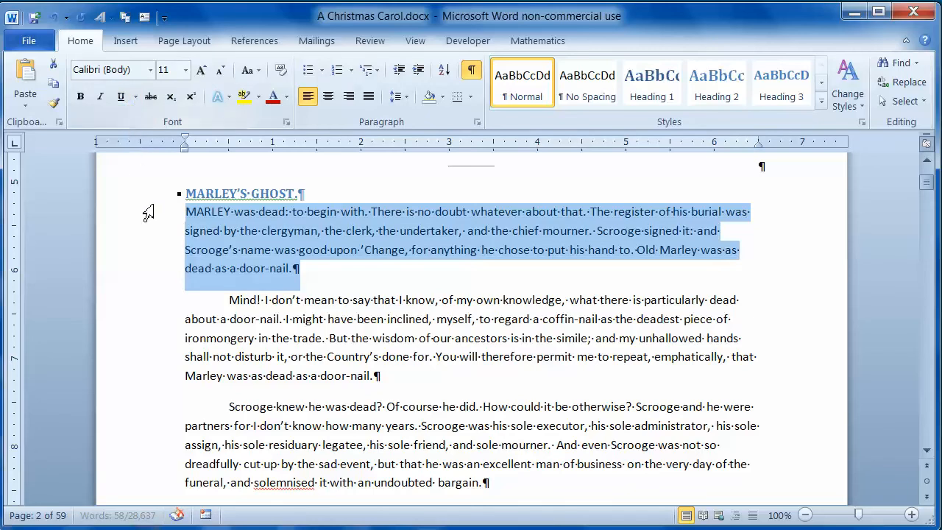
click(136, 96)
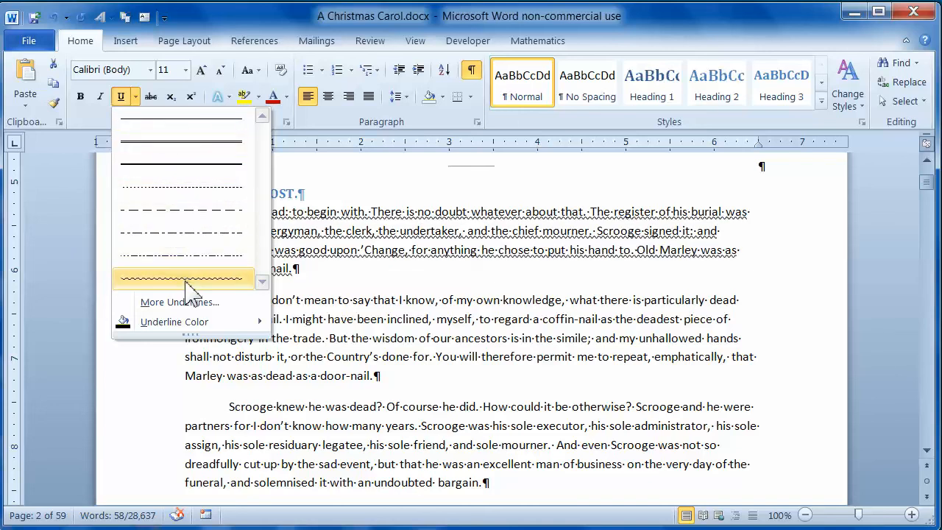
click(162, 125)
click(122, 97)
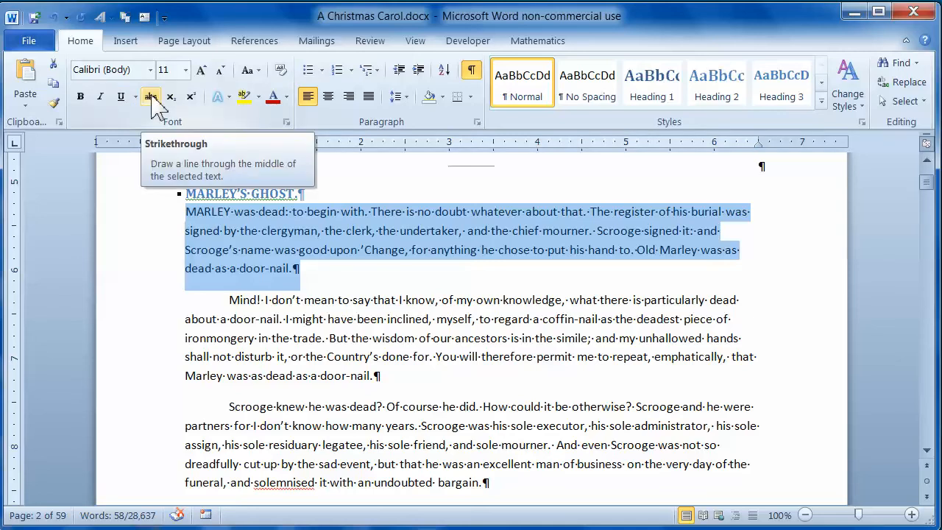
click(151, 98)
click(151, 97)
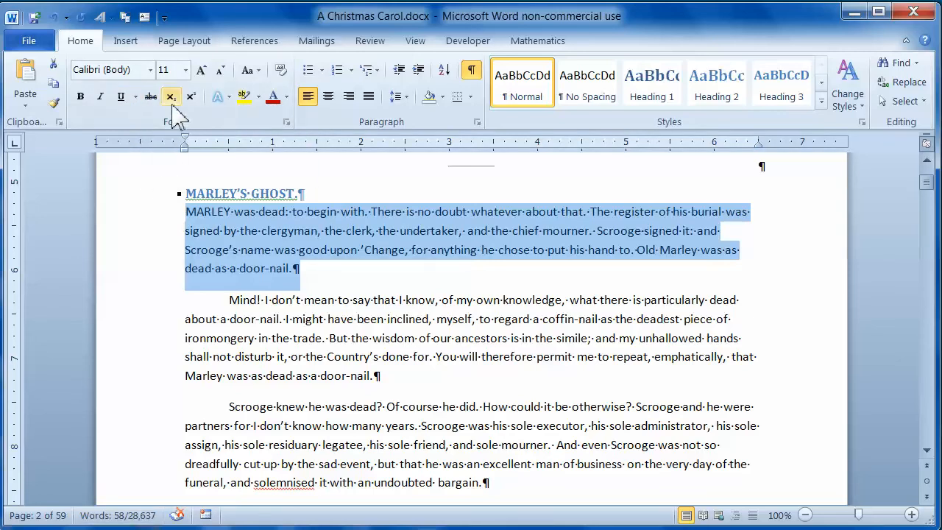
Insert a 2 directly after "door-nail" at the end of the first paragraph and select that digit
click(296, 270)
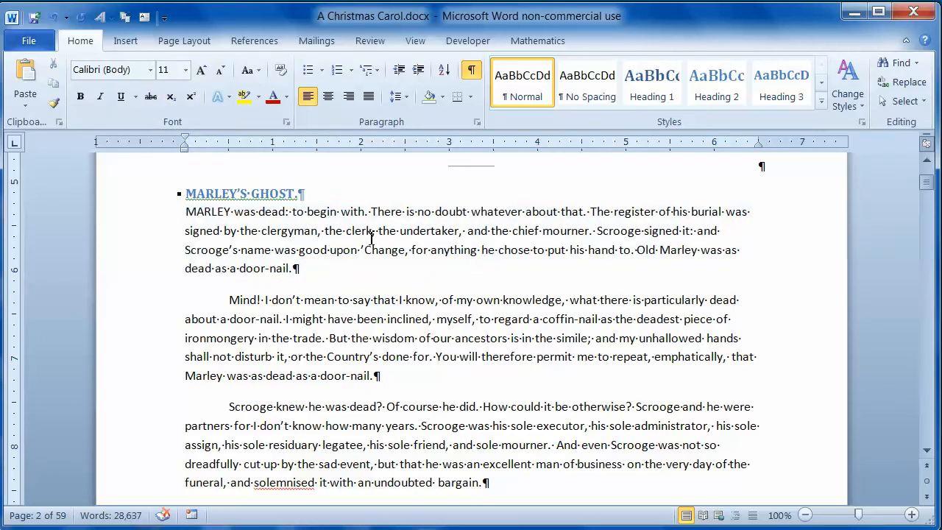
text(2)
key(shift+Left)
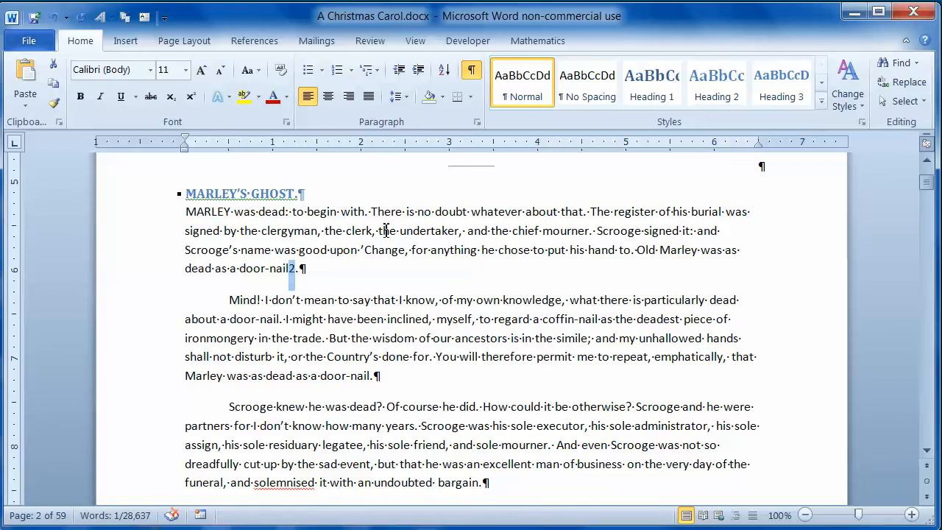
Try subscript and superscript on the 2 after "door-nail" and return it to normal text
click(173, 100)
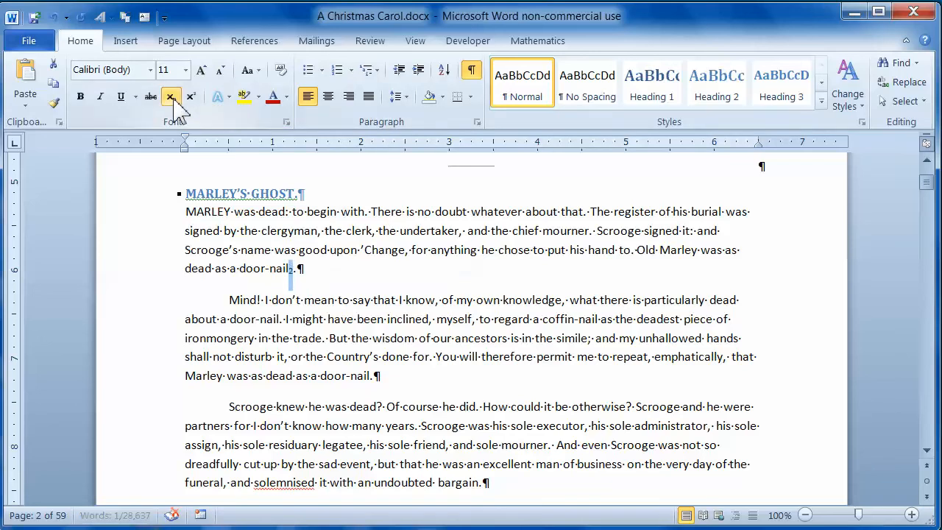
click(191, 98)
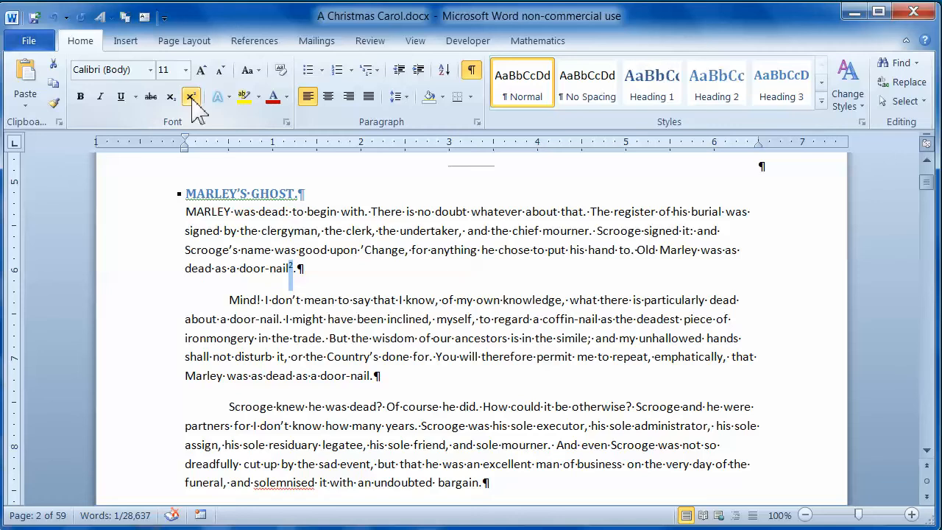
click(192, 100)
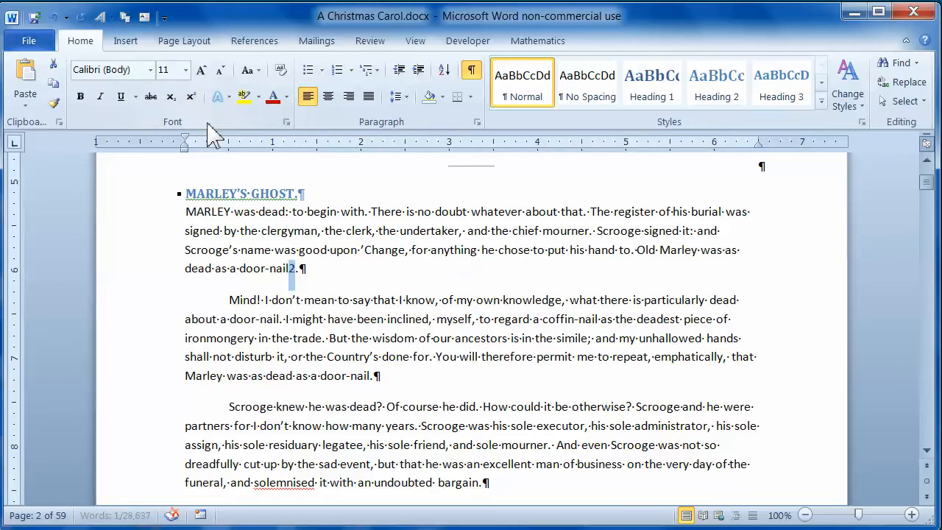
click(172, 98)
click(171, 98)
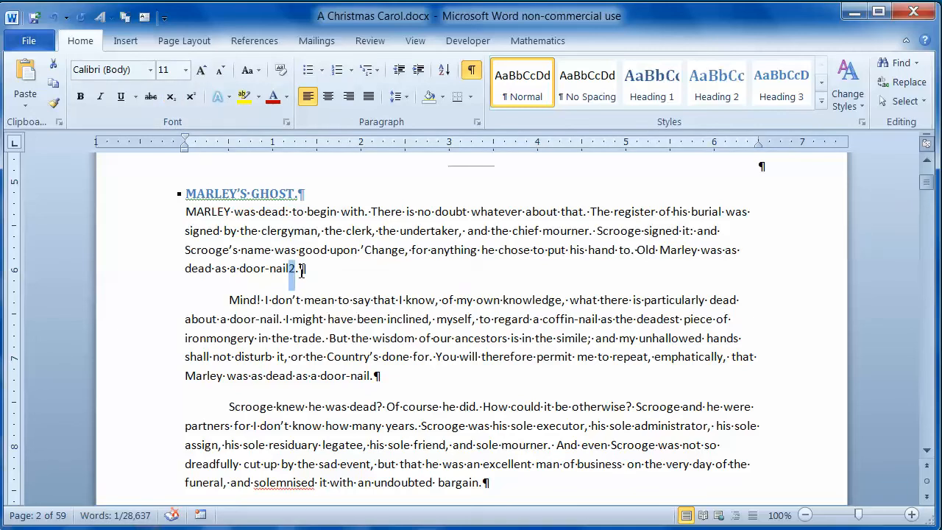
Preview Text Effects on the 2 and on the paragraph's first word, MARLEY, without applying any
click(229, 96)
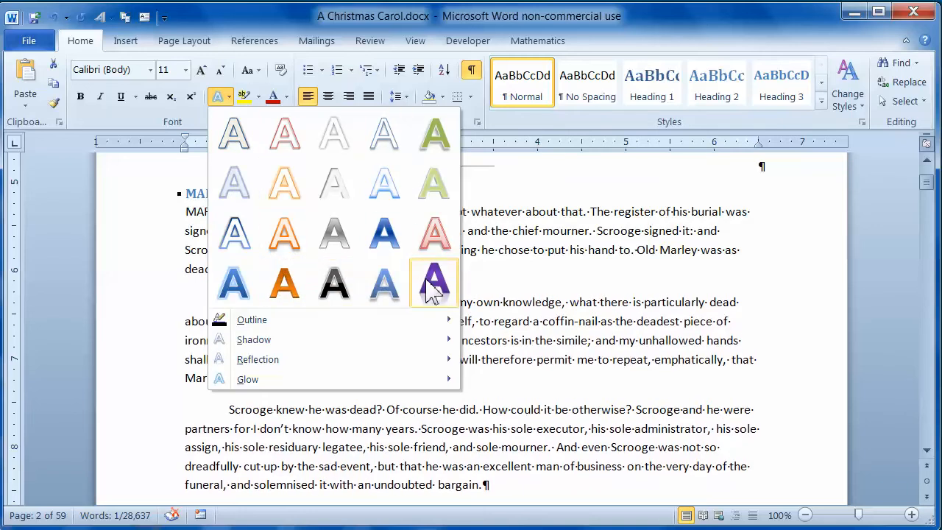
click(170, 244)
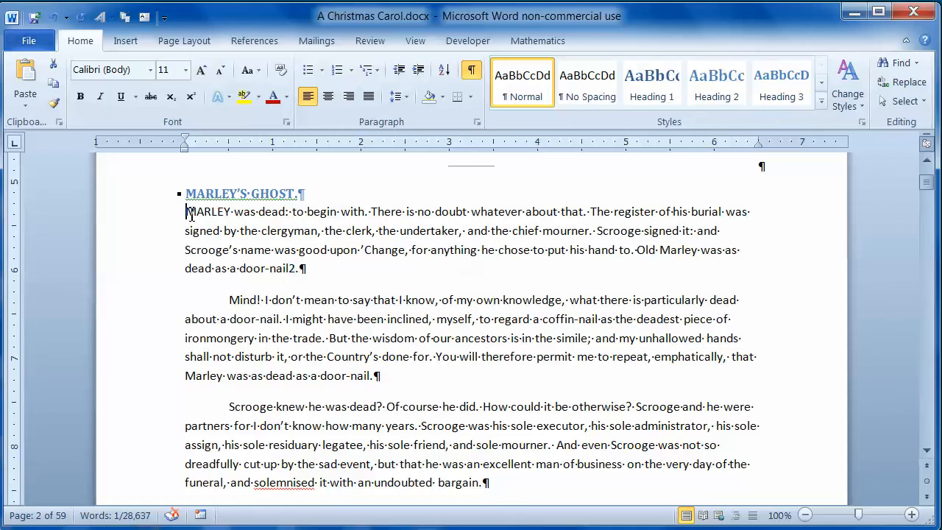
double_click(190, 214)
click(218, 97)
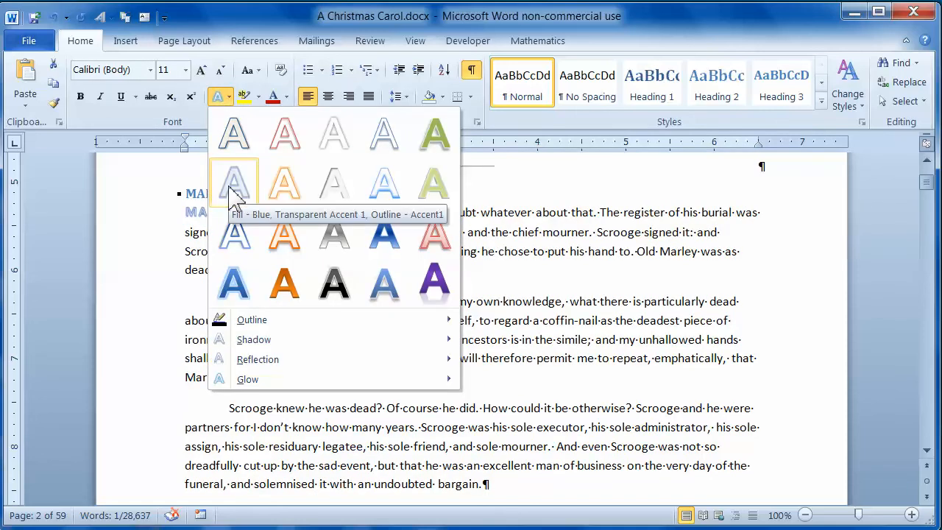
click(184, 203)
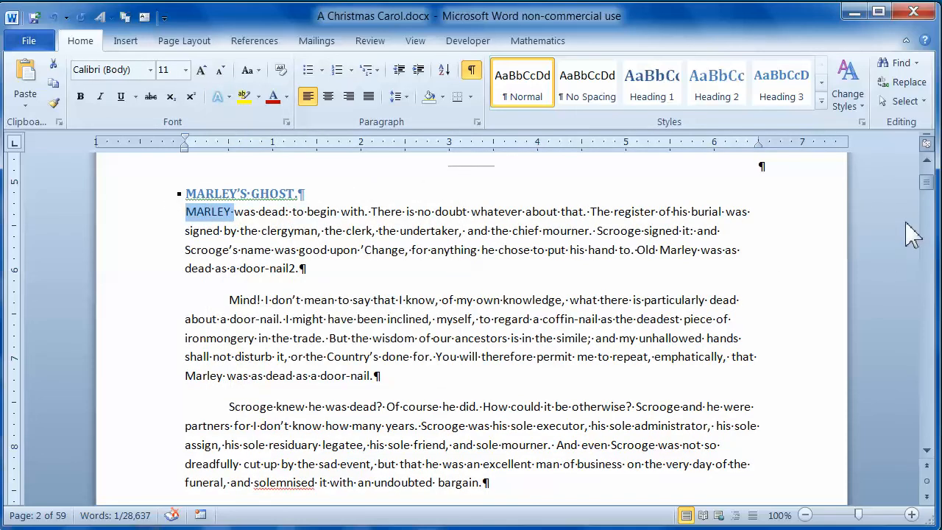
Look through the text effects and the highlight colours available for the word MARLEY without applying any
click(928, 160)
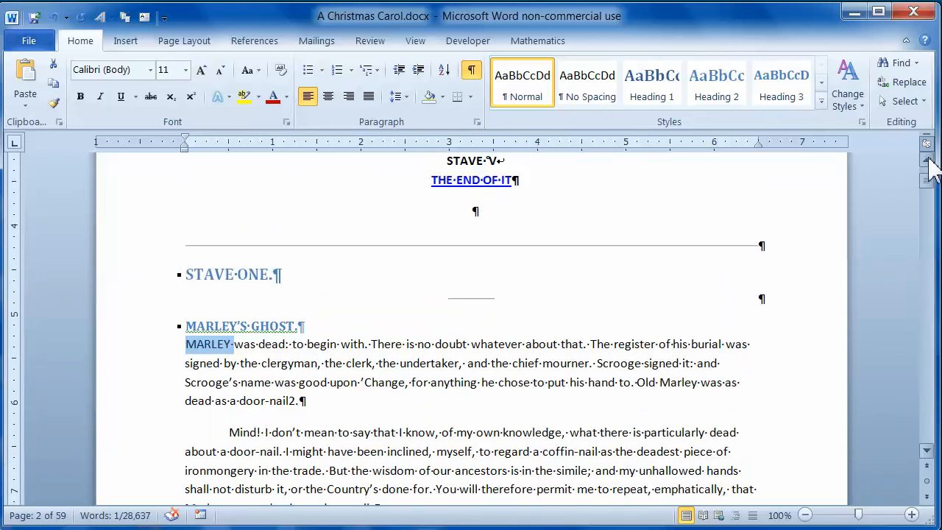
click(928, 160)
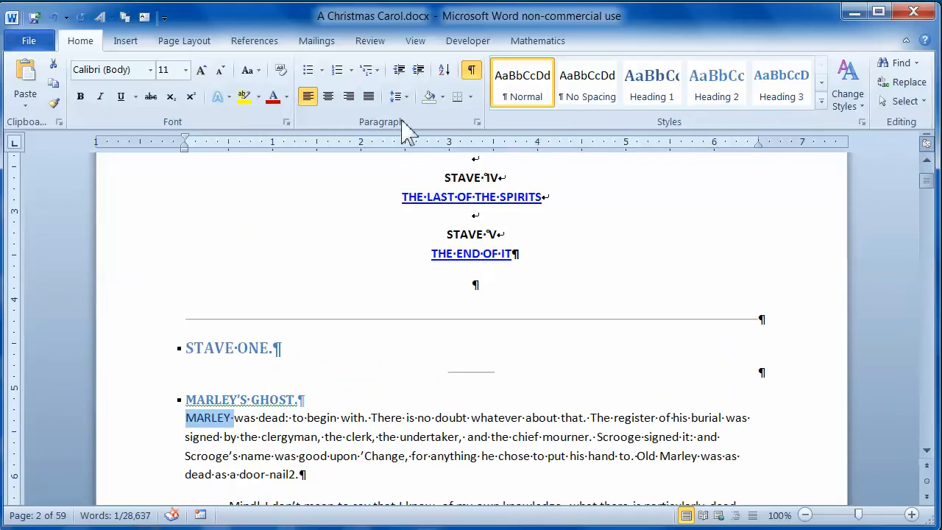
click(231, 96)
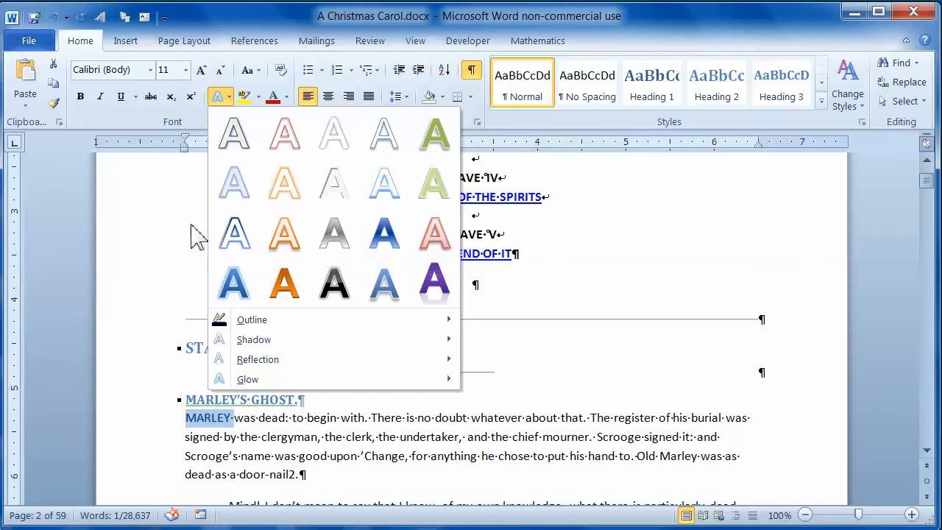
click(179, 262)
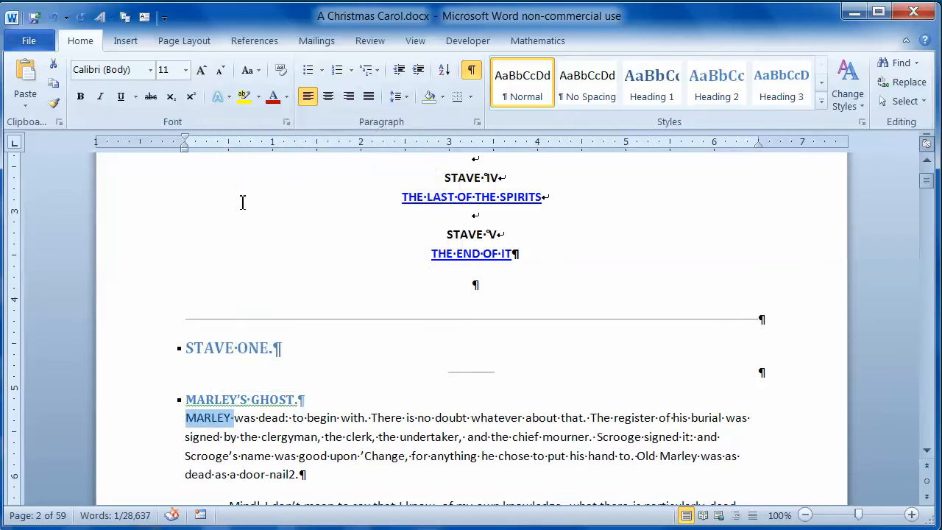
click(259, 97)
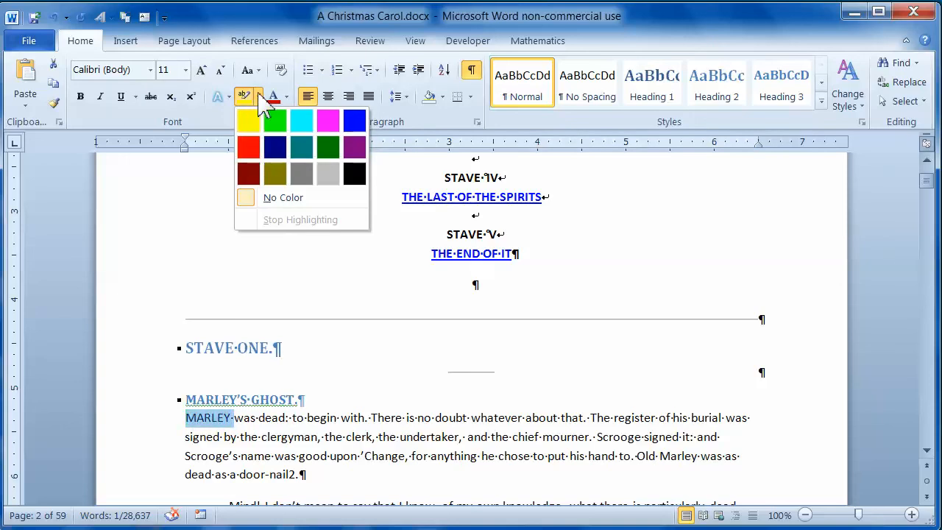
click(259, 96)
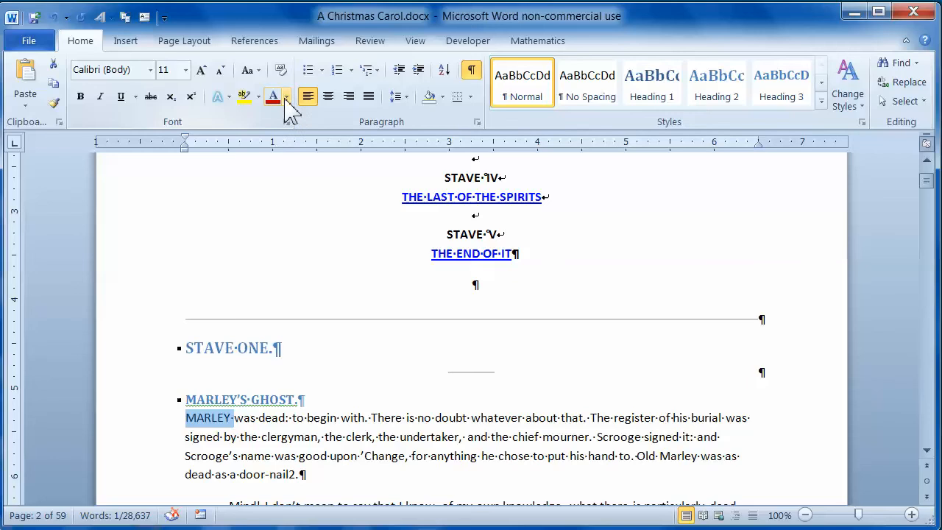
Look through the font colours for MARLEY, including the standard and custom choices under More Colors, without changing the colour
click(287, 97)
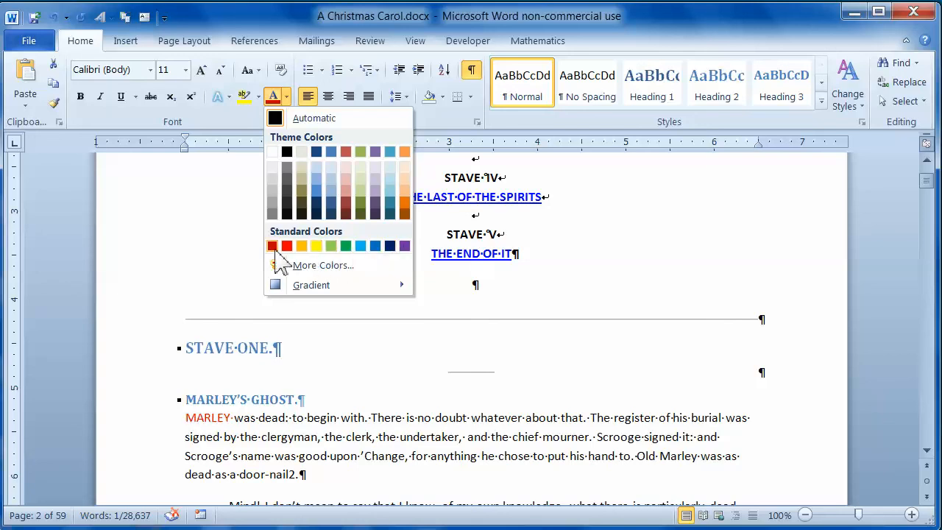
click(349, 269)
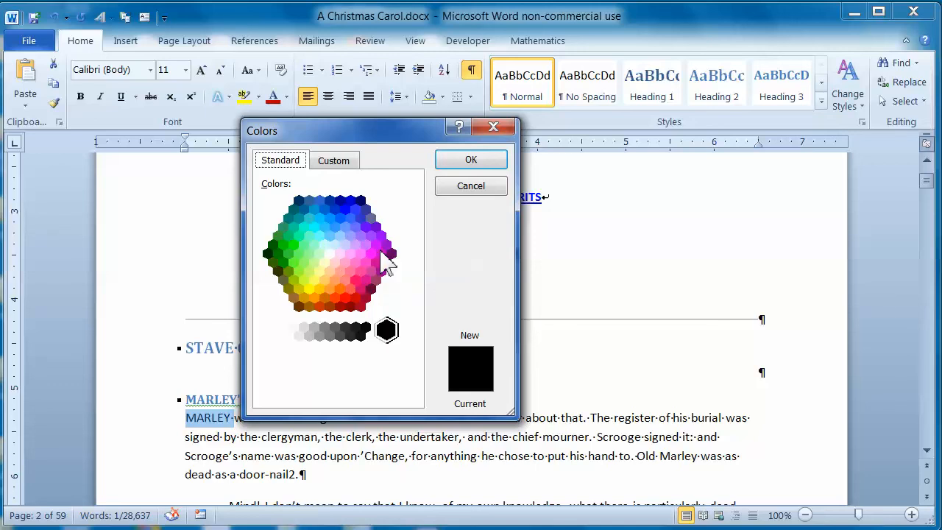
click(335, 162)
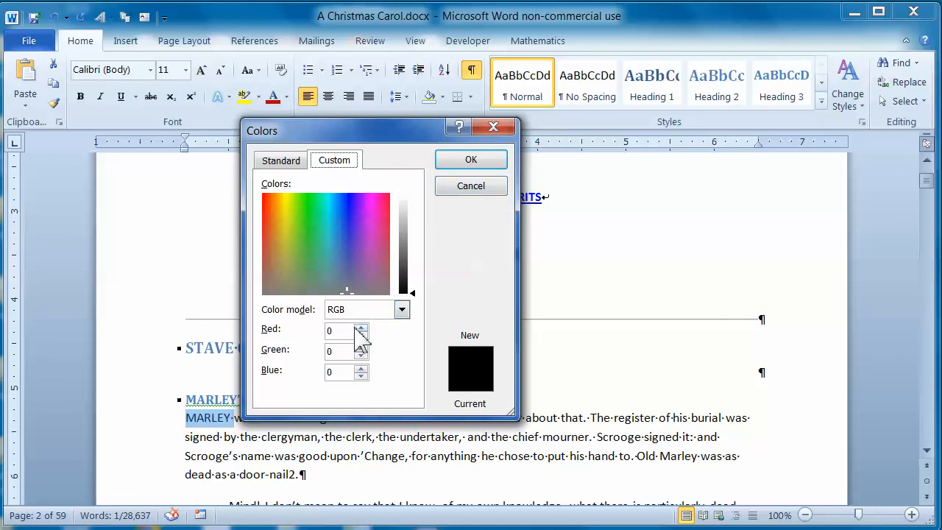
click(471, 159)
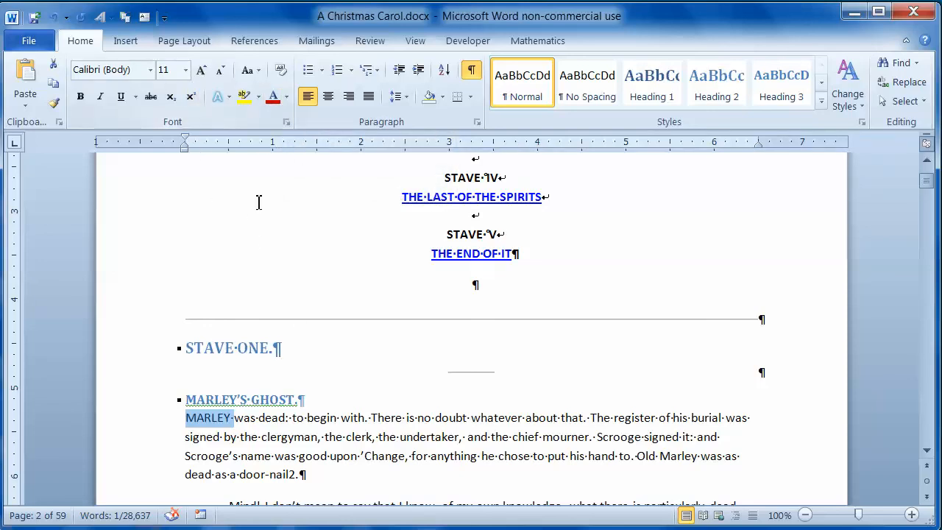
Enlarge the word MARLEY at the start of the first paragraph one point at a time to size 28
scroll(310, 307, down, 2)
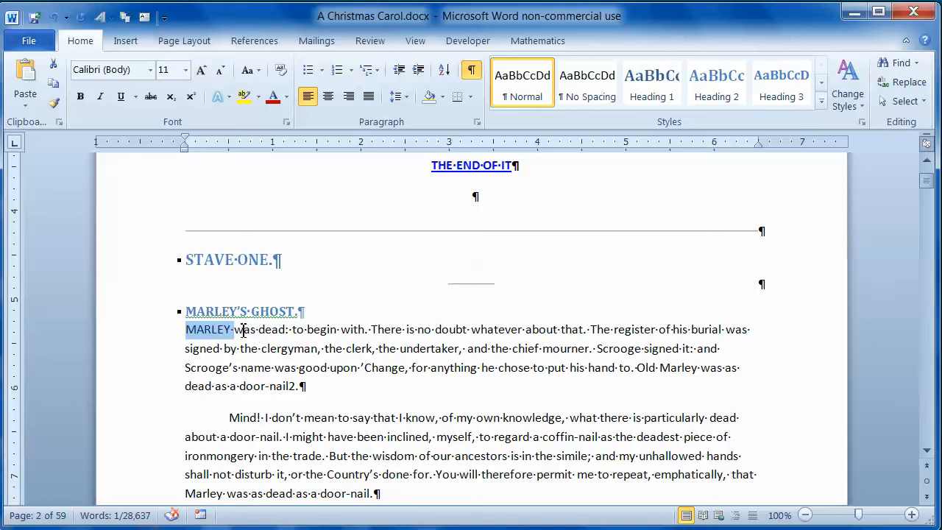
scroll(243, 330, down, 2)
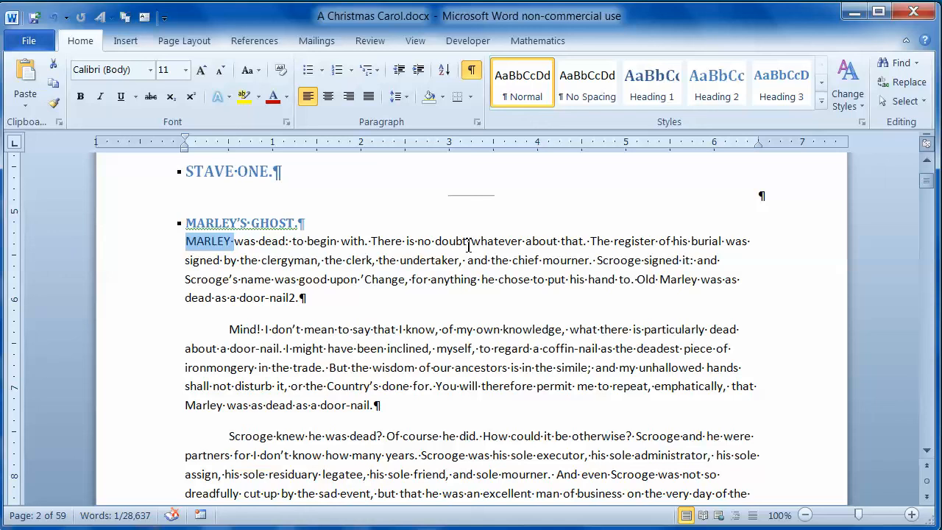
key(ctrl+bracketright)
key(ctrl+bracketright)
key(ctrl+bracketright)
key(ctrl+bracketright)
key(ctrl+bracketright)
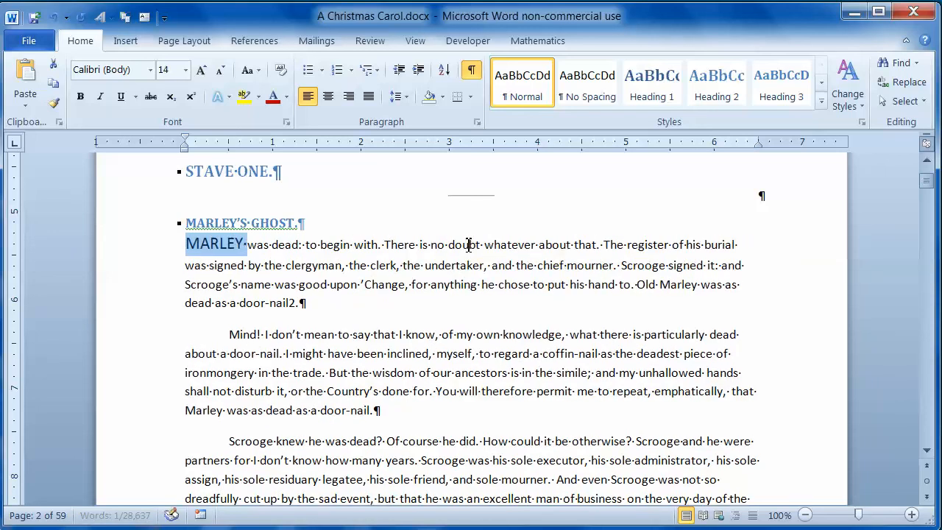
key(ctrl+bracketright)
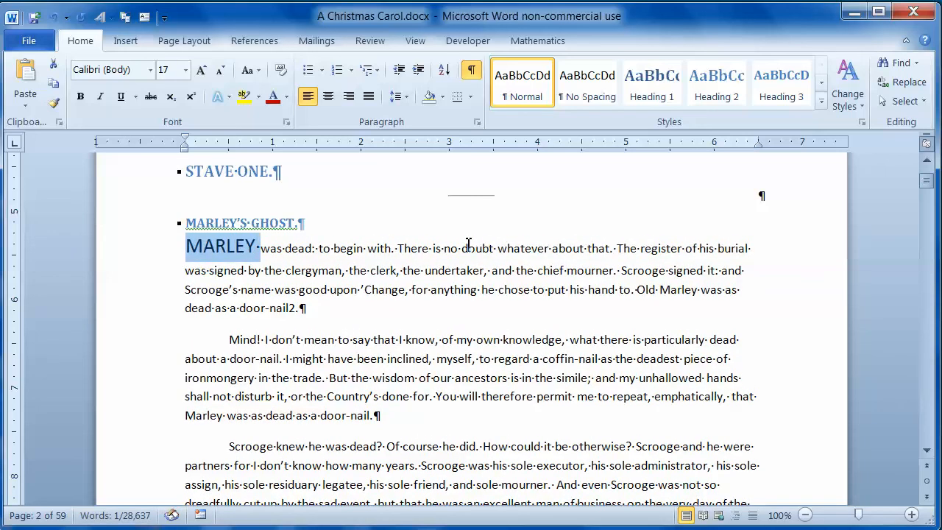
key(ctrl+bracketright)
key(ctrl+bracketright)
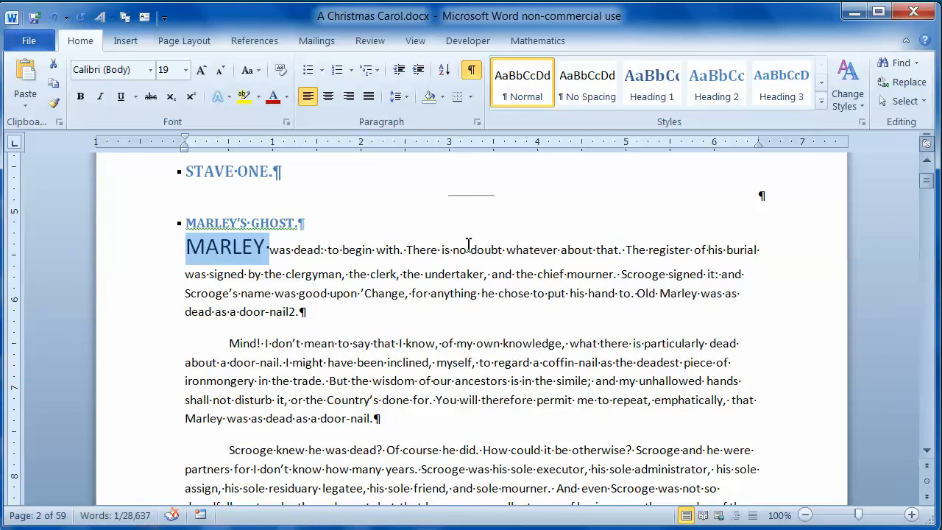
key(ctrl+bracketright)
key(ctrl+bracketright)
key(ctrl+bracketright)
key(ctrl+bracketright)
key(ctrl+bracketright)
key(ctrl+bracketright)
key(ctrl+bracketright)
key(ctrl+bracketright)
key(ctrl+bracketright)
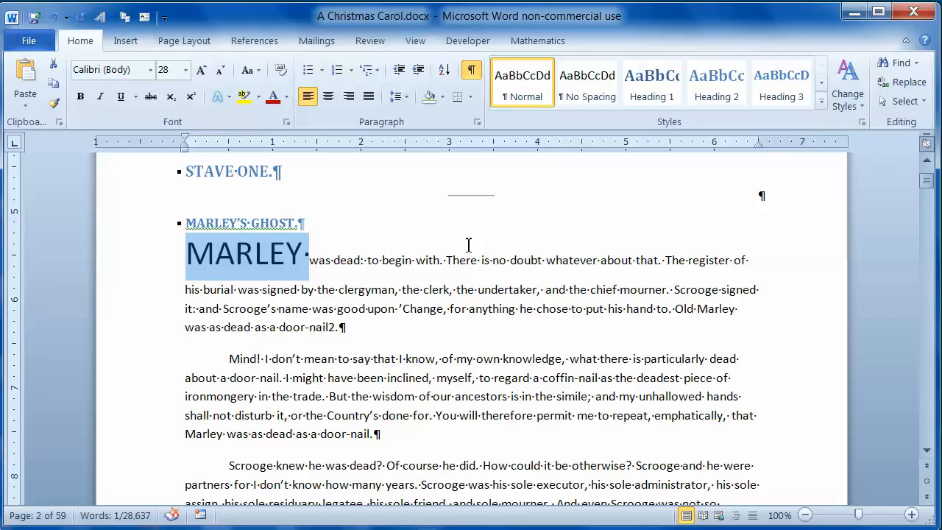
Shrink the word MARLEY one point at a time to font size 12
key(ctrl+bracketleft)
key(ctrl+bracketleft)
key(ctrl+bracketleft)
key(ctrl+bracketleft)
key(ctrl+bracketleft)
key(ctrl+bracketleft)
key(ctrl+bracketleft)
key(ctrl+bracketleft)
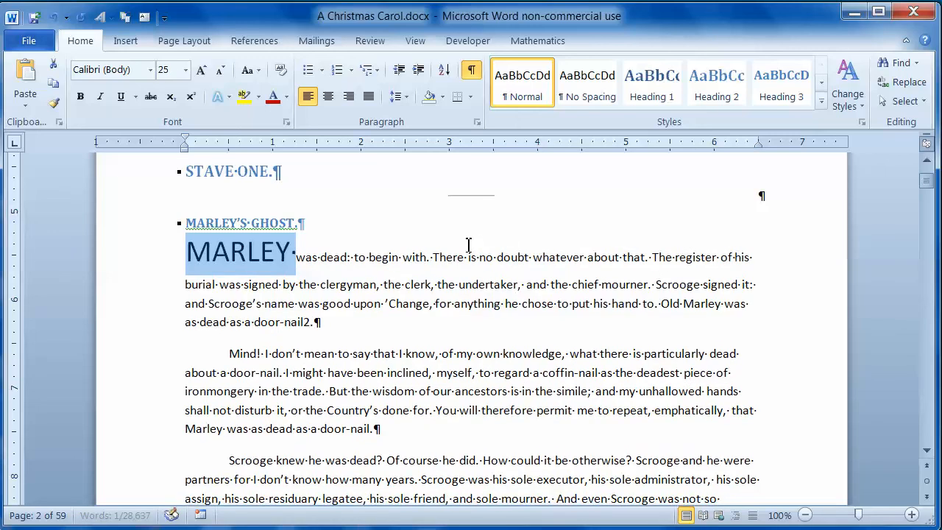
key(ctrl+bracketleft)
key(ctrl+bracketleft)
key(ctrl+bracketleft)
key(ctrl+bracketleft)
key(ctrl+bracketleft)
key(ctrl+bracketleft)
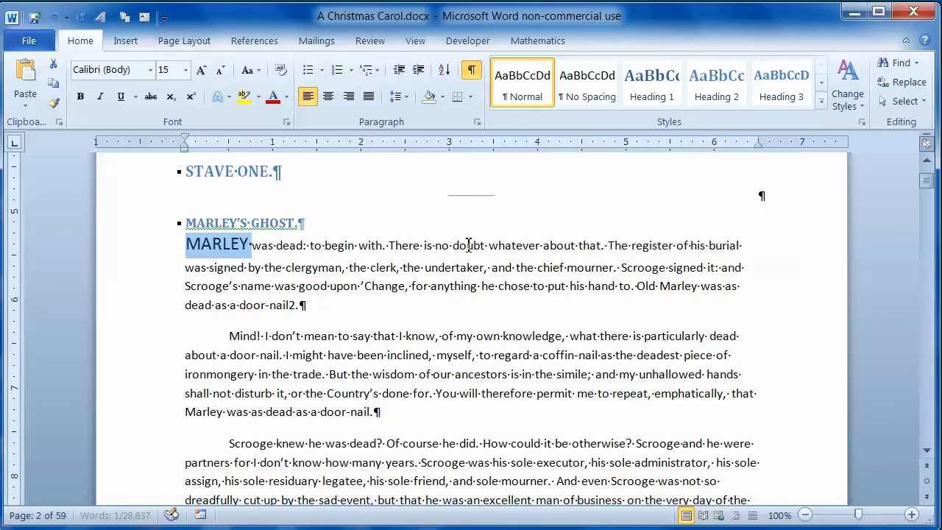
key(ctrl+bracketleft)
key(ctrl+bracketleft)
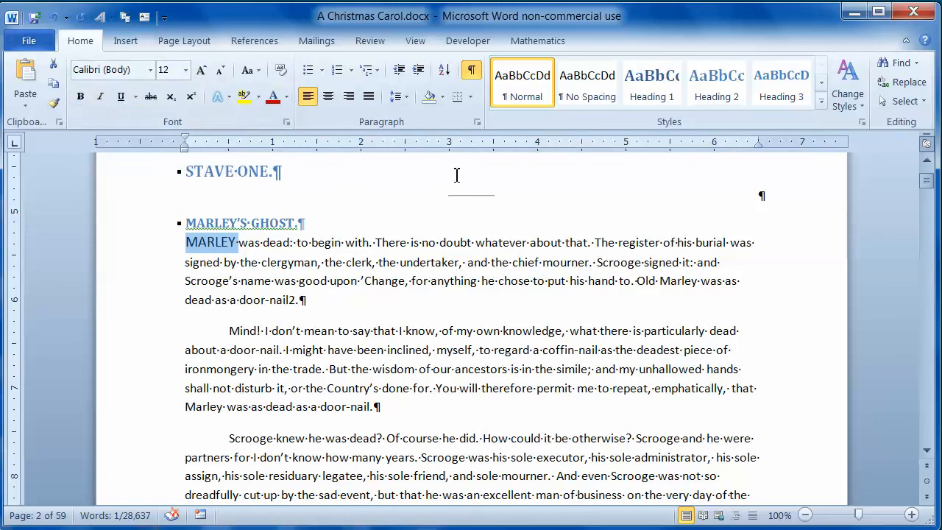
Try bold, italic and underline in turn on the word MARLEY, removing each one again
key(ctrl+b)
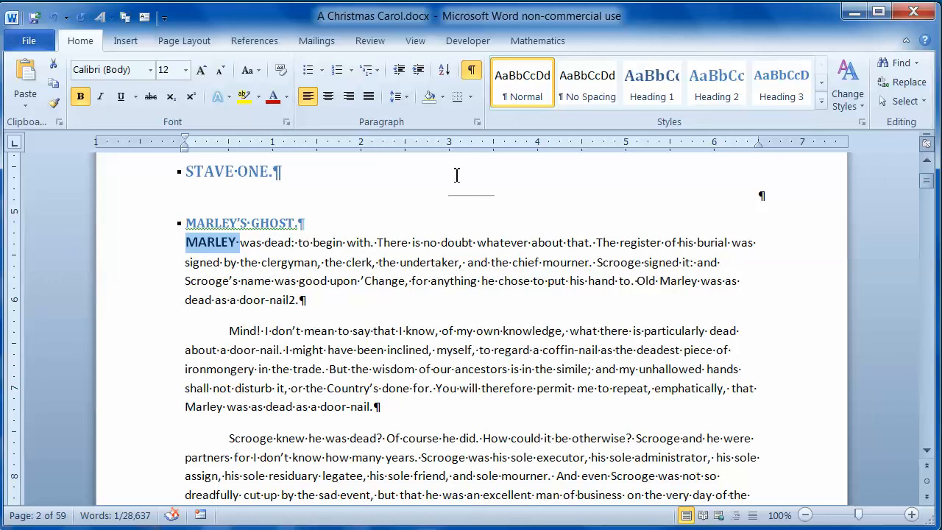
key(ctrl+b)
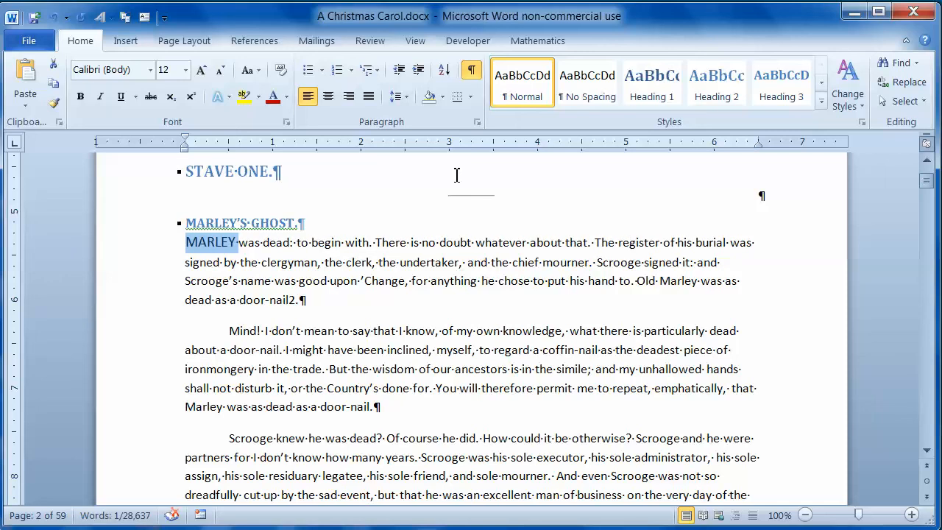
key(ctrl+i)
key(ctrl+i)
key(ctrl+u)
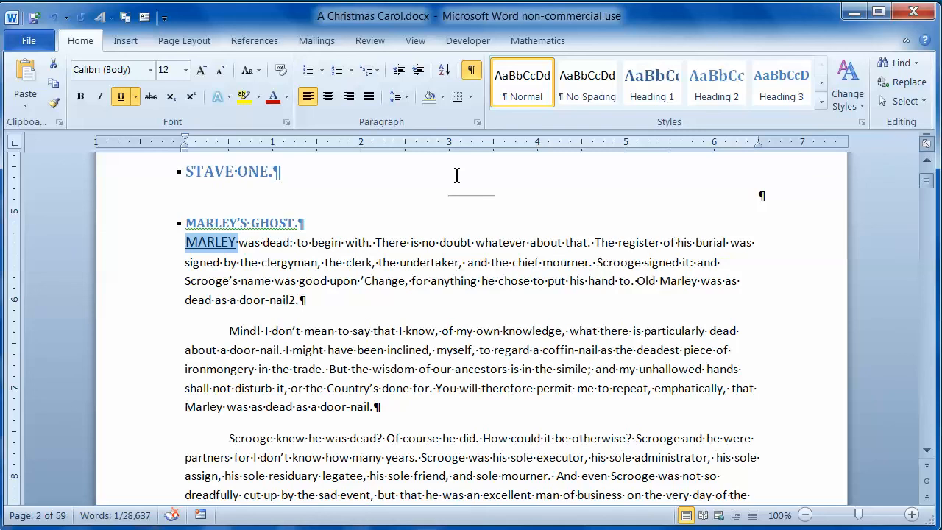
key(ctrl+u)
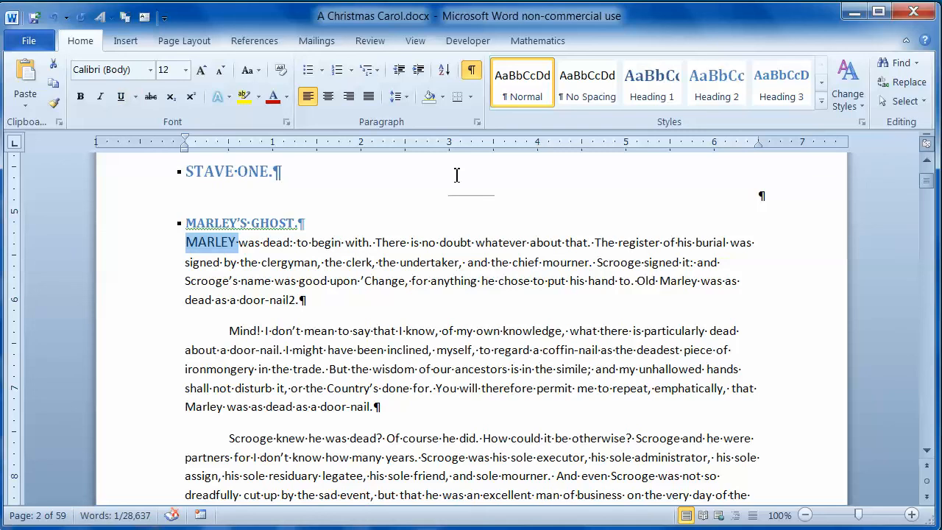